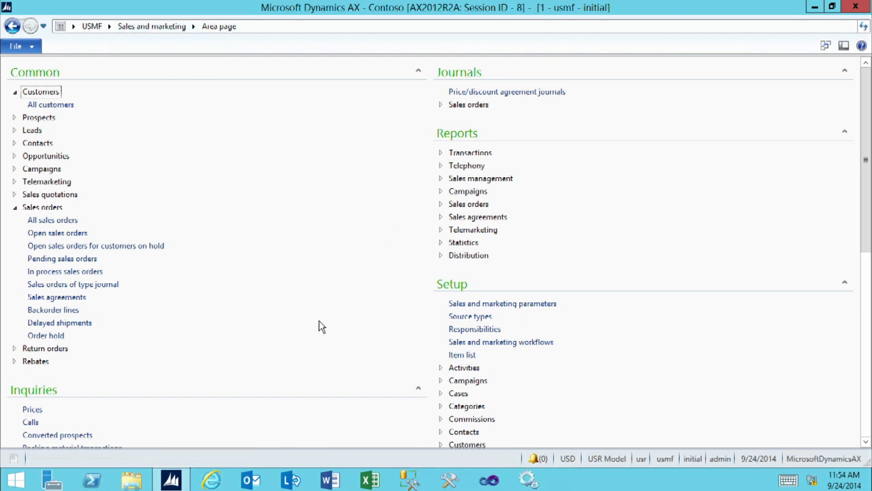
Add a trade agreement journal name SALES with the description Sales Prices in the sales and marketing price/discount setup
scroll(319, 325, "down", 7)
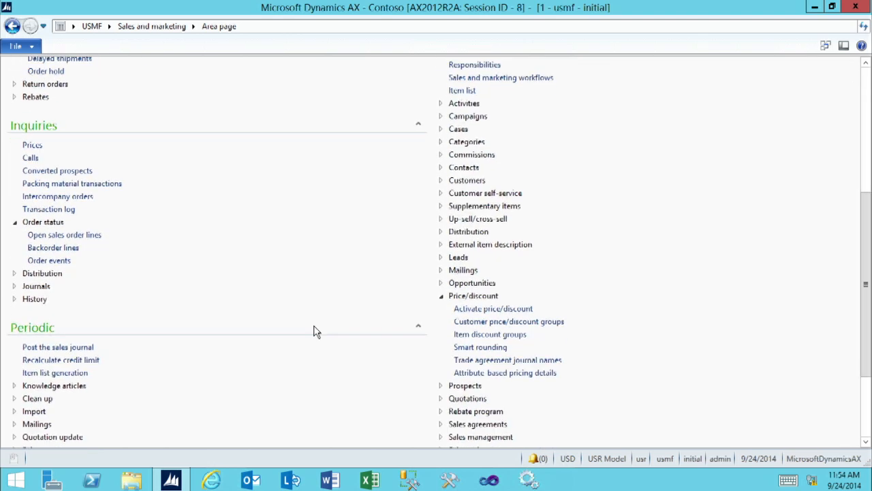
left_click(504, 361)
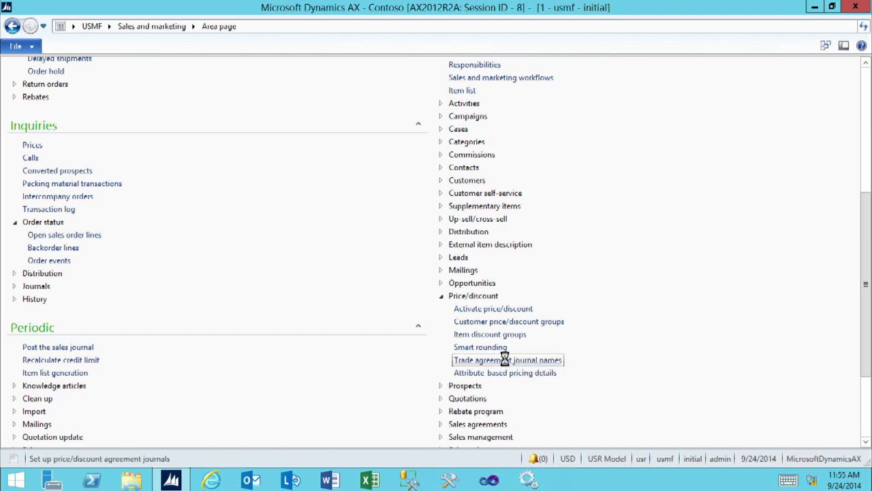
left_click_drag(401, 66, 475, 70)
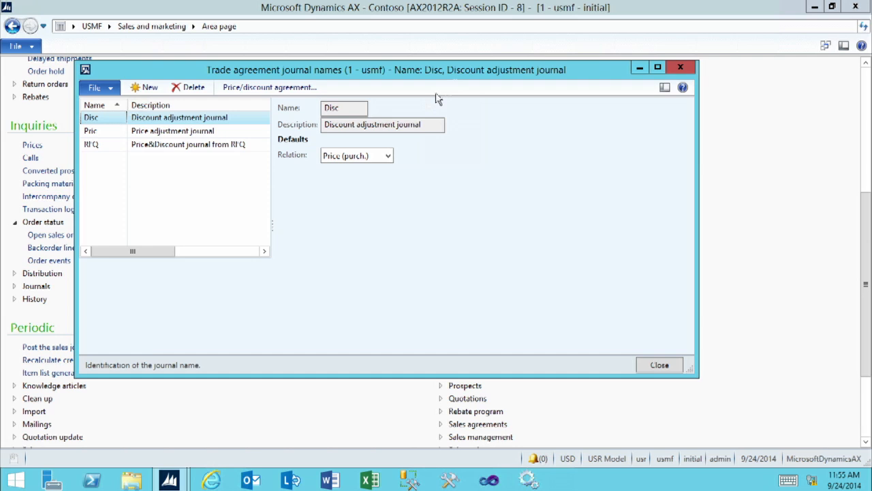
left_click(148, 92)
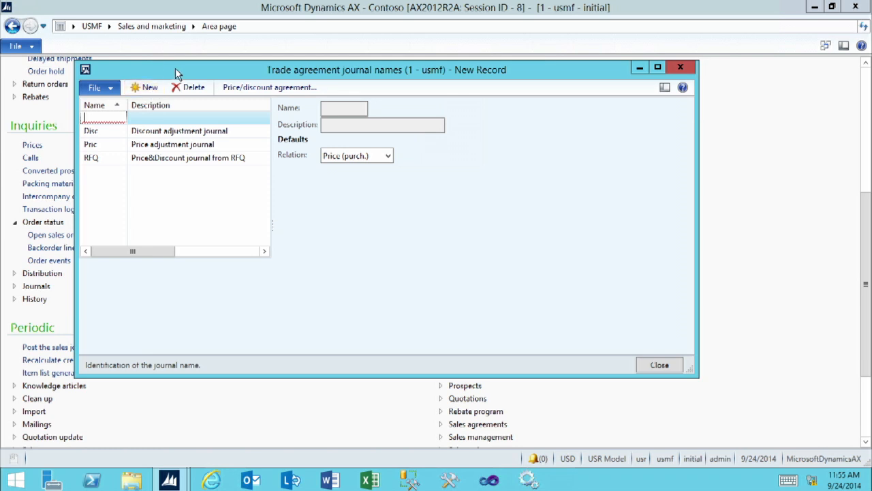
type("S")
type("ALS")
type("S")
key("Tab")
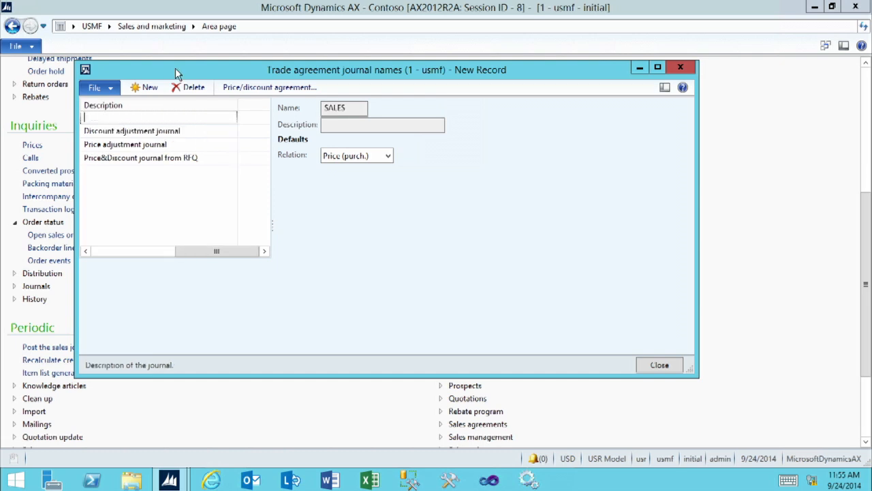
type("Sales Prices")
key("Tab")
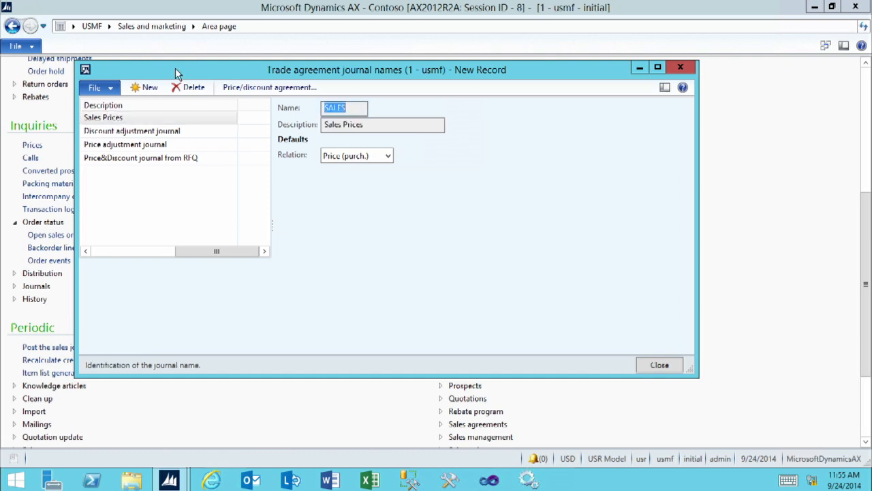
Set the default relation of the SALES journal name to Price (sales)
left_click(388, 156)
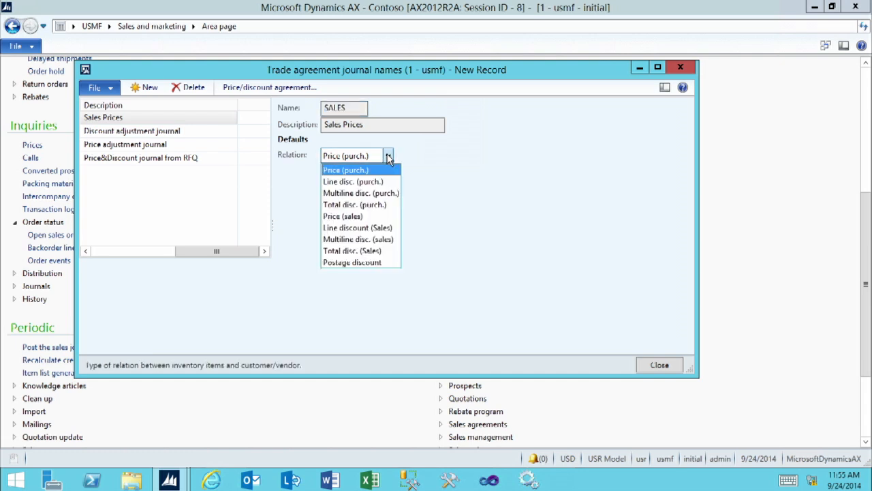
key("Escape")
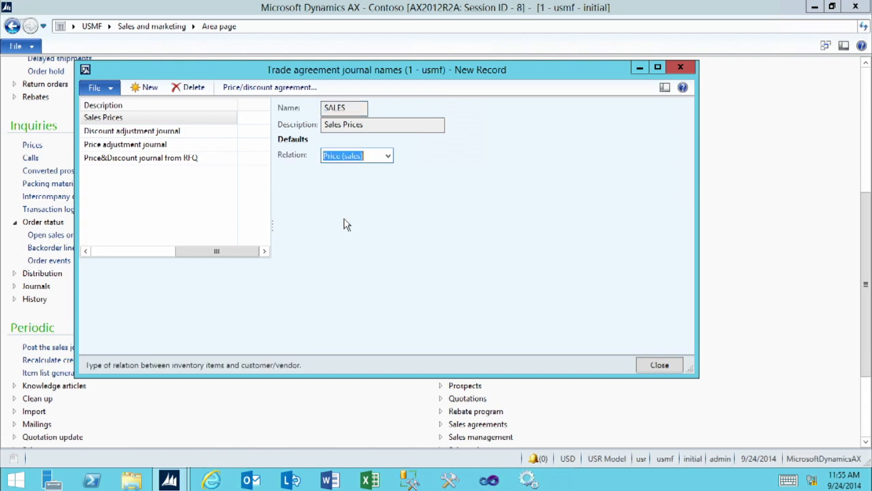
left_click(363, 242)
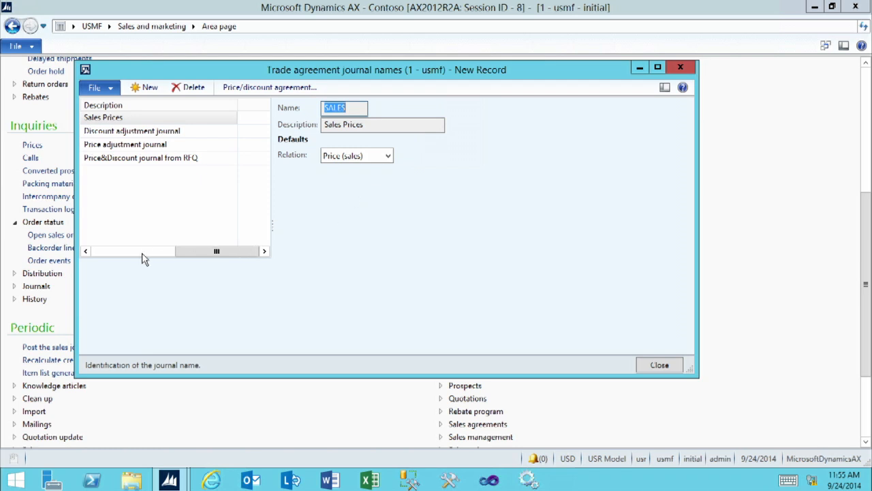
left_click(105, 252)
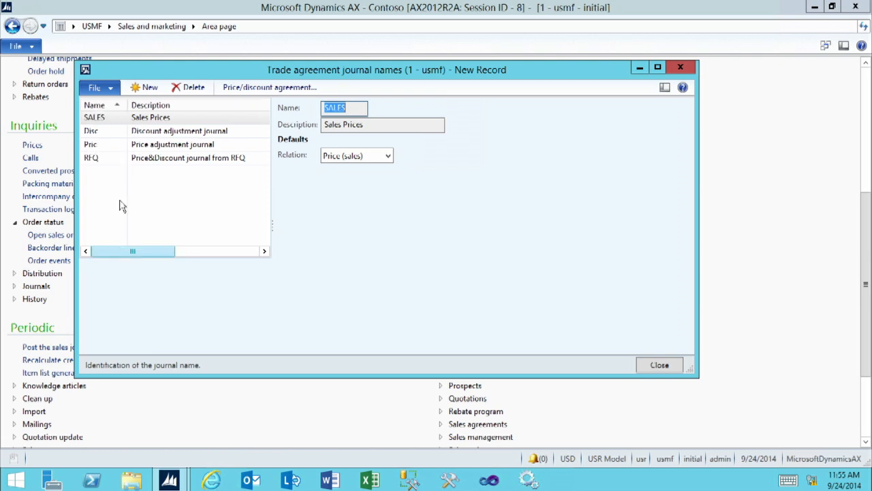
Add another trade agreement journal name PURCHASE with the description Purchase Prices, and close the journal names form
left_click(145, 89)
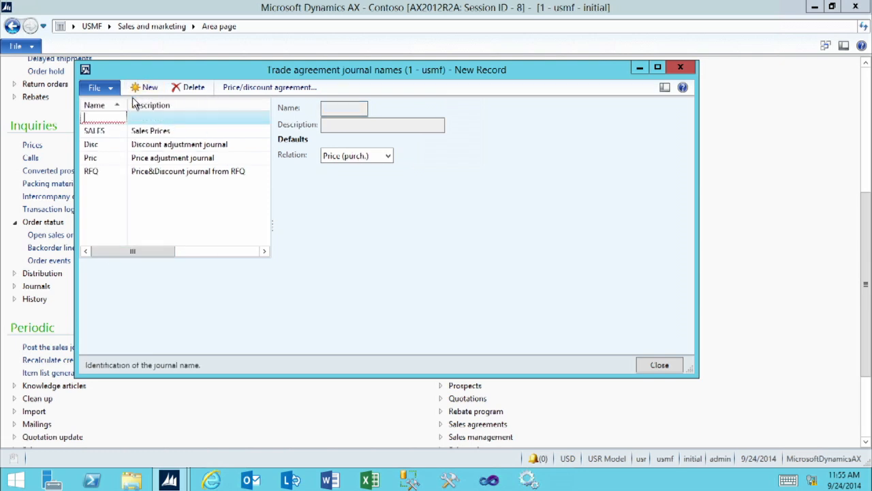
type("PURCHASE")
key("Tab")
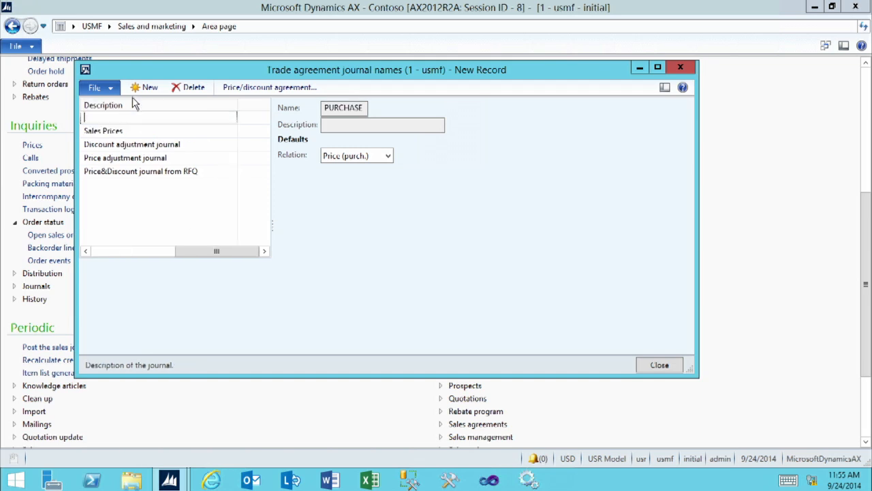
type("Purchase Prices")
key("Tab")
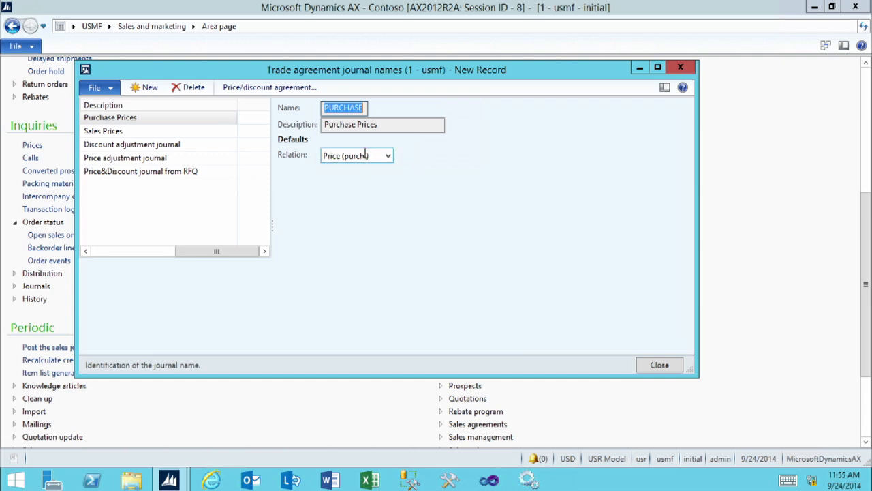
left_click(659, 364)
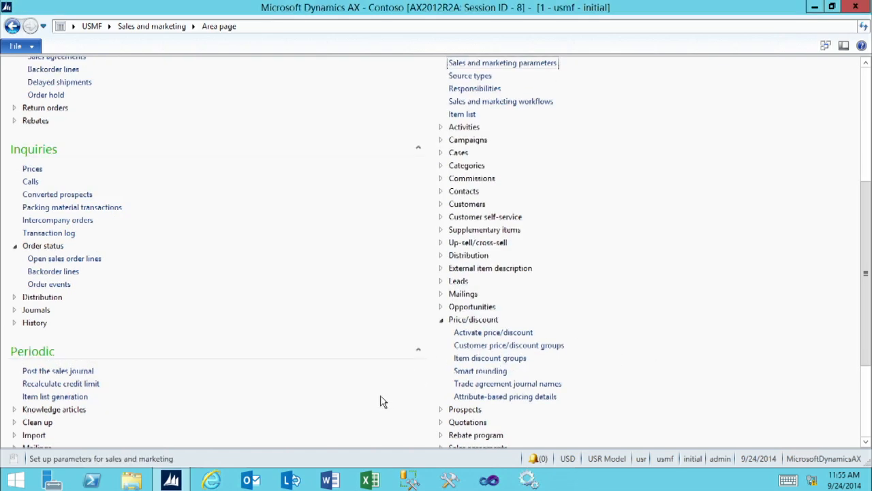
Create a new price/discount agreement journal that uses the SALES journal name
scroll(394, 404, "up", 5)
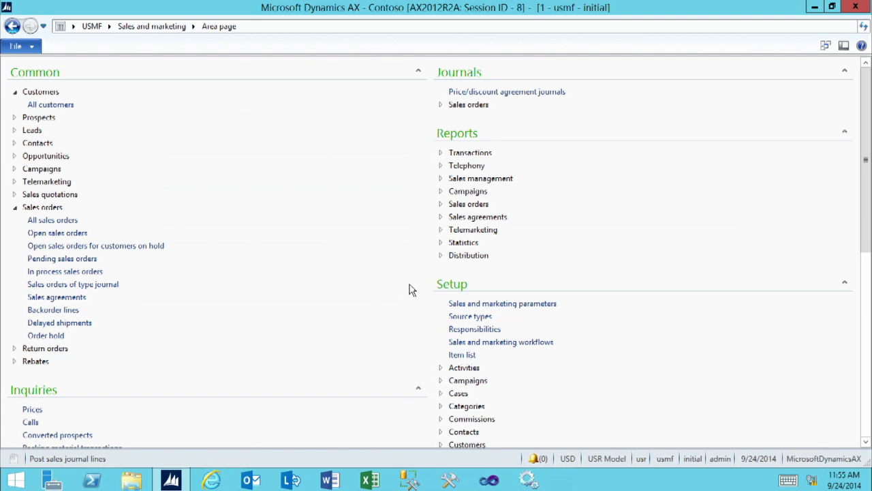
left_click(479, 92)
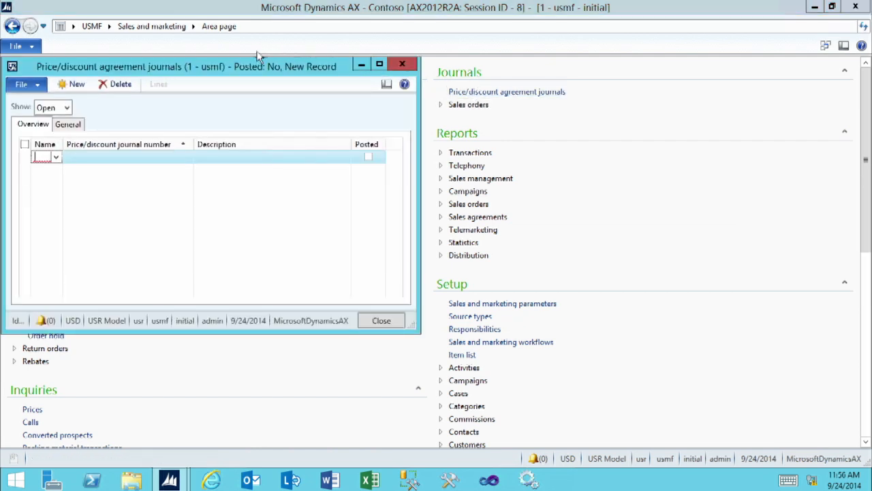
left_click_drag(230, 66, 373, 73)
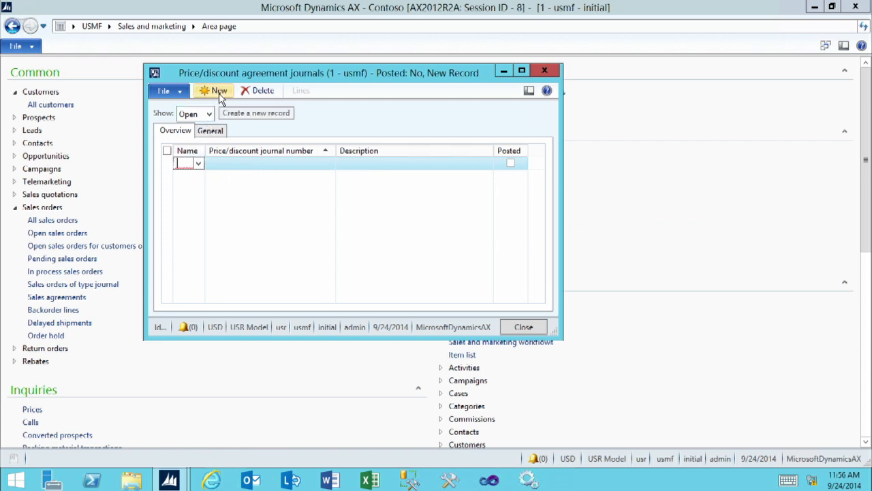
left_click(198, 164)
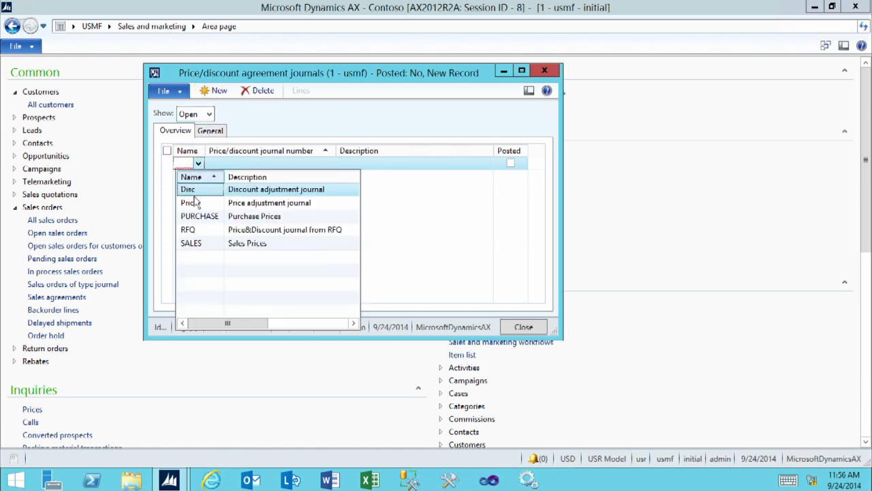
left_click(191, 247)
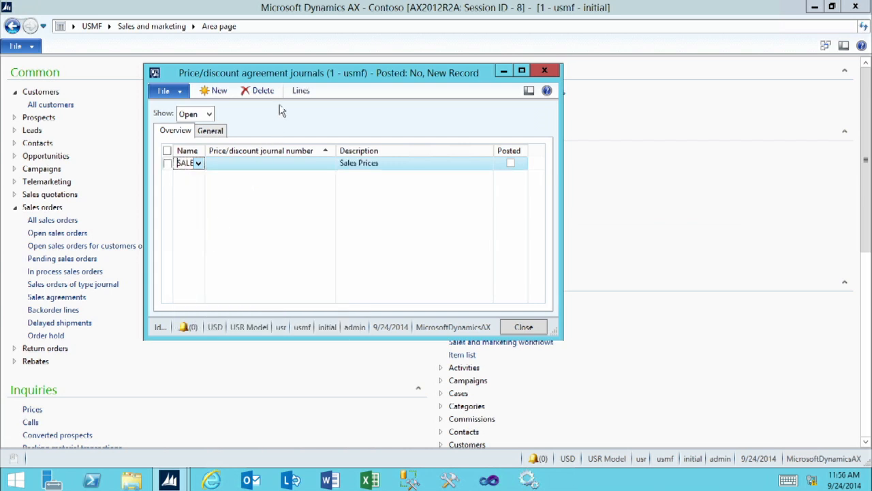
Open the new journal's lines and set the line's account code to Group with price group 03, Retail accounts
left_click(297, 88)
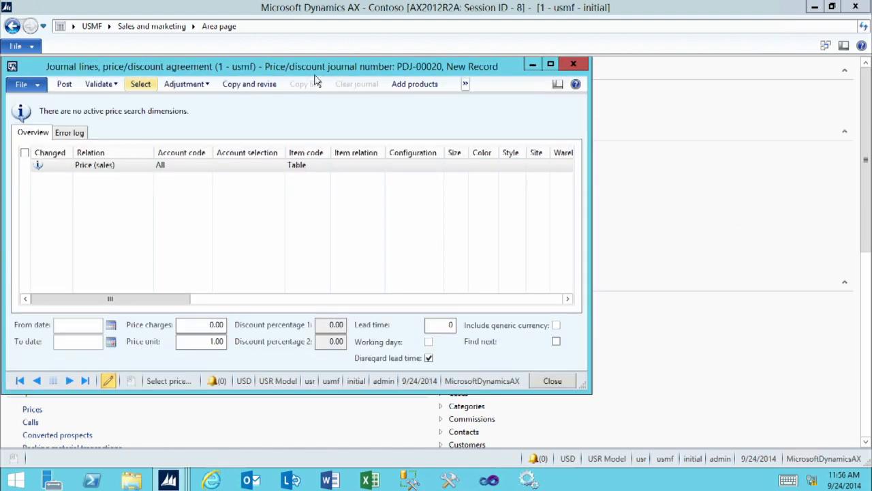
left_click(551, 65)
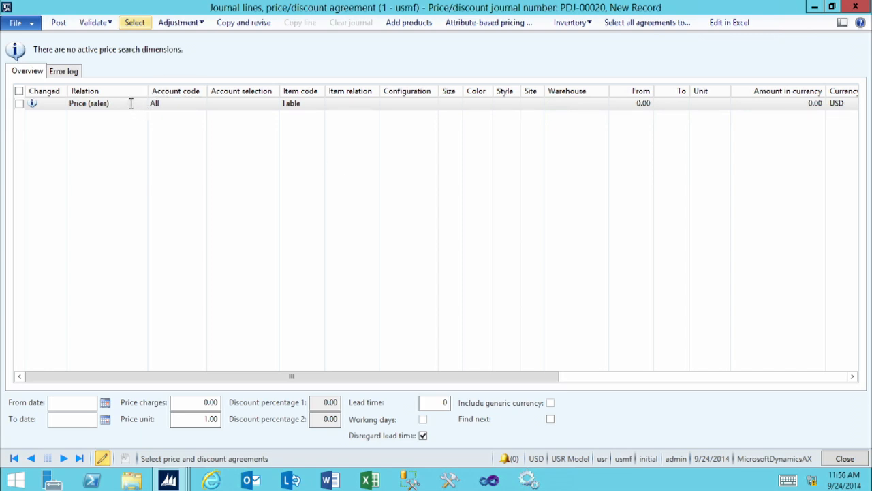
left_click(177, 103)
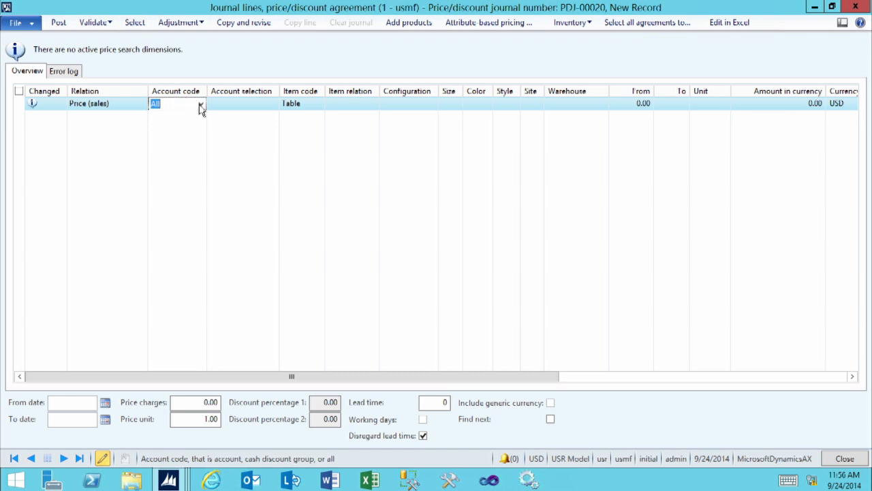
left_click(201, 106)
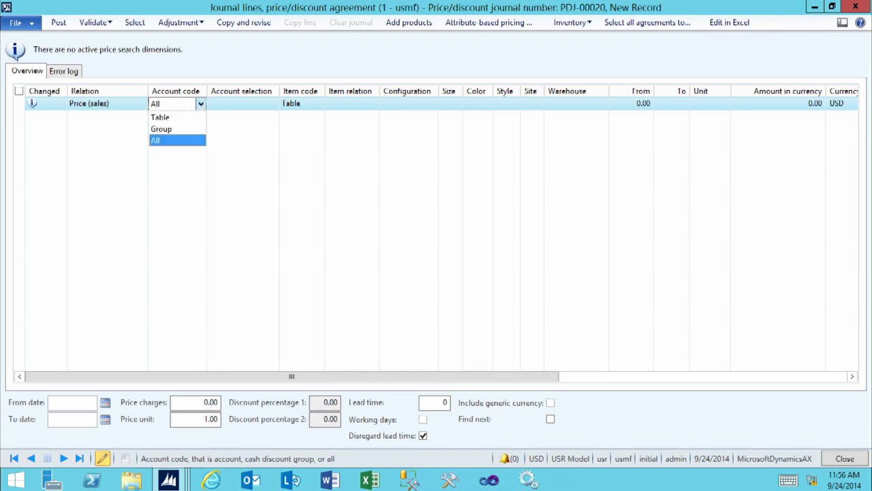
left_click(164, 131)
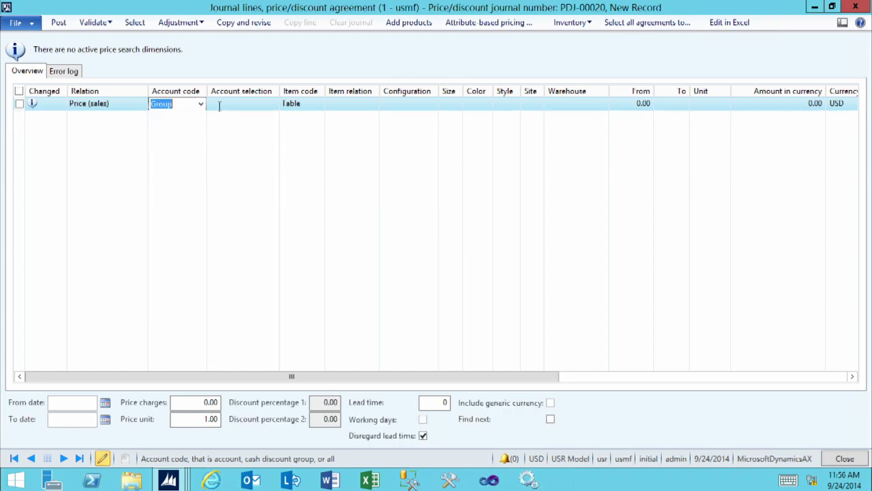
left_click(271, 103)
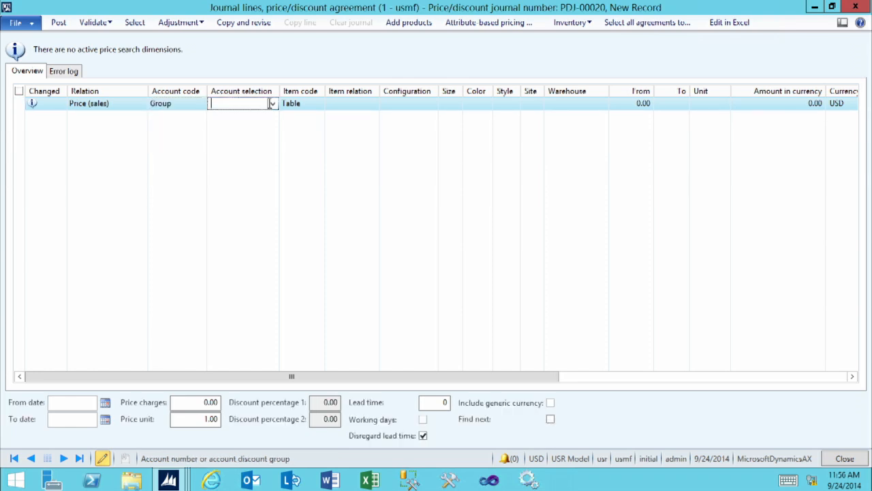
left_click(272, 106)
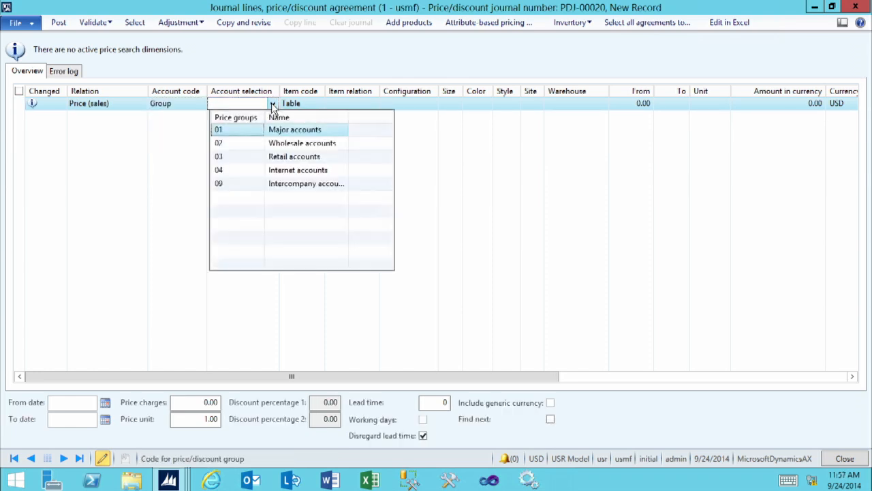
left_click(232, 158)
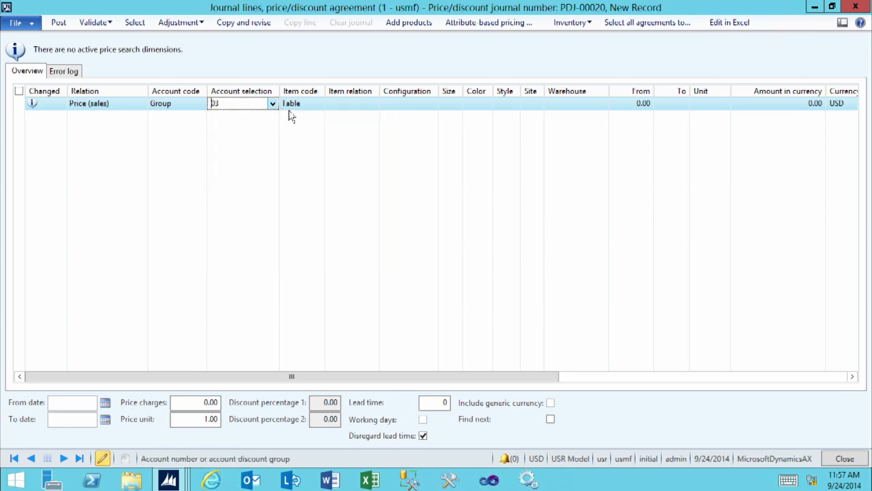
Set the journal line's item code to Table and its item relation to item 1100, Baby T-shirt
left_click(308, 104)
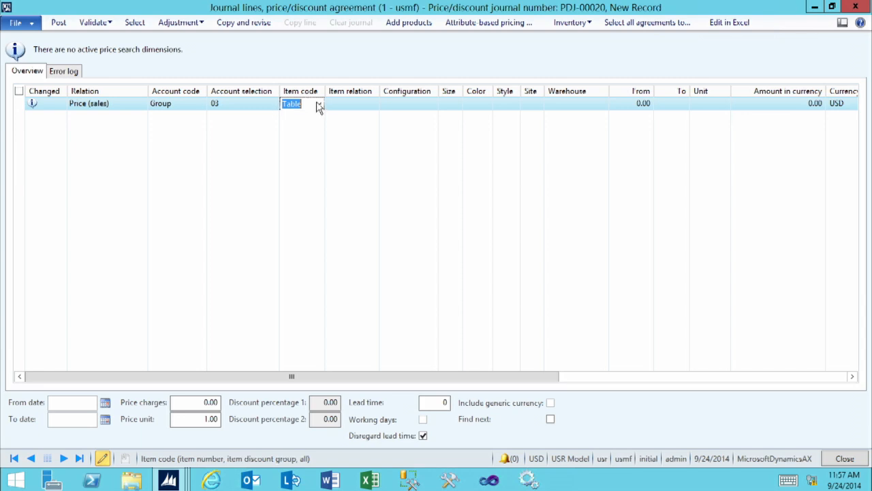
left_click(317, 105)
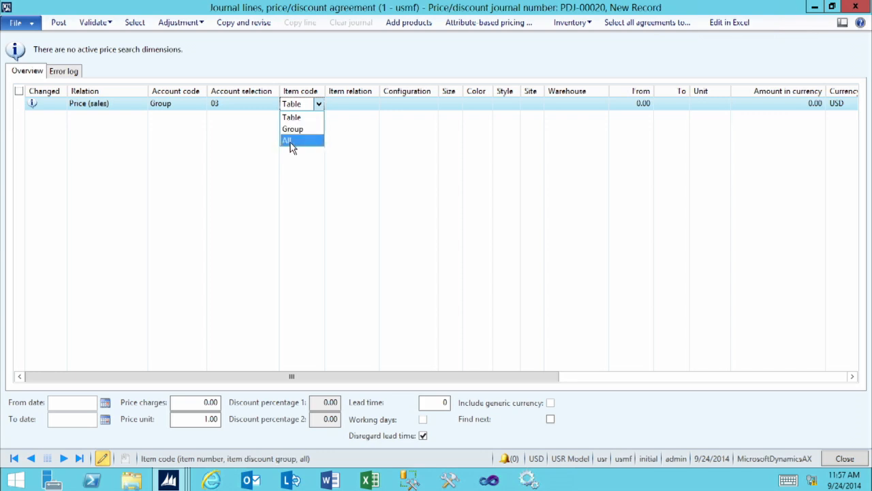
left_click(299, 117)
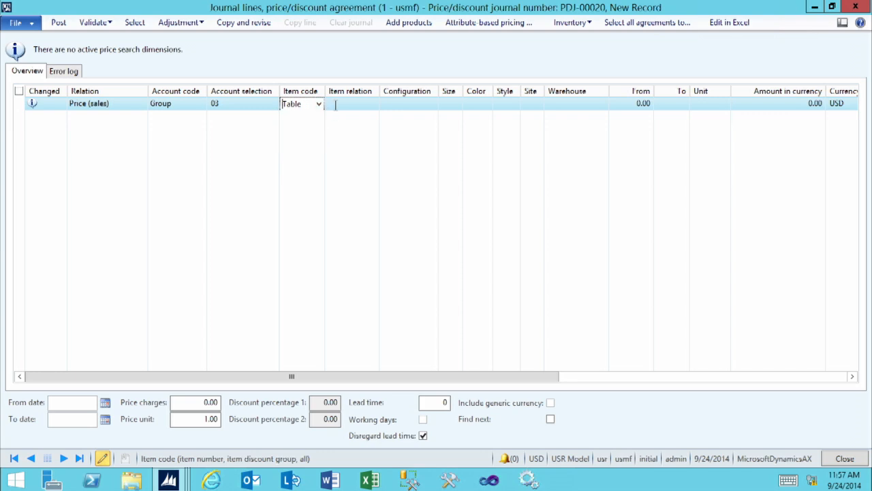
left_click(336, 104)
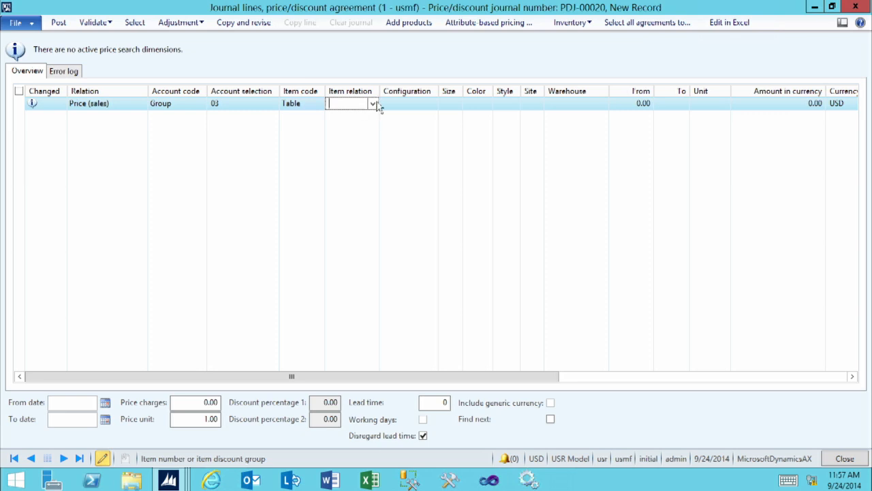
left_click(373, 104)
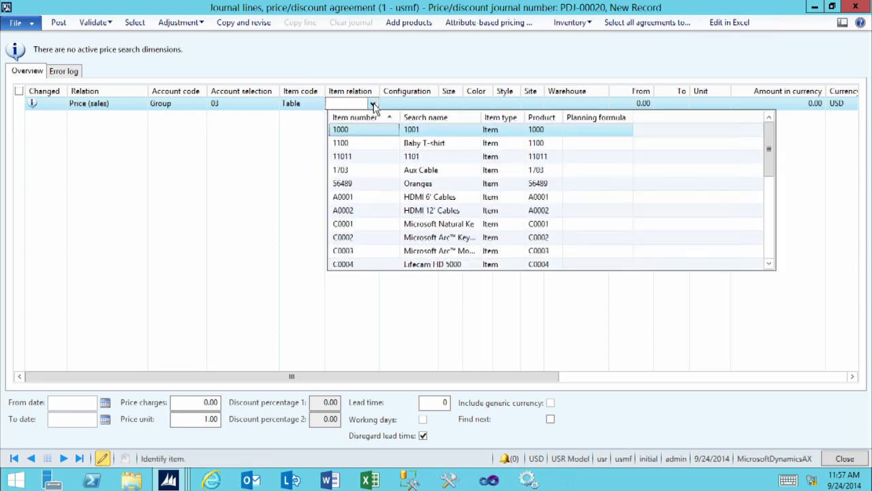
left_click(349, 144)
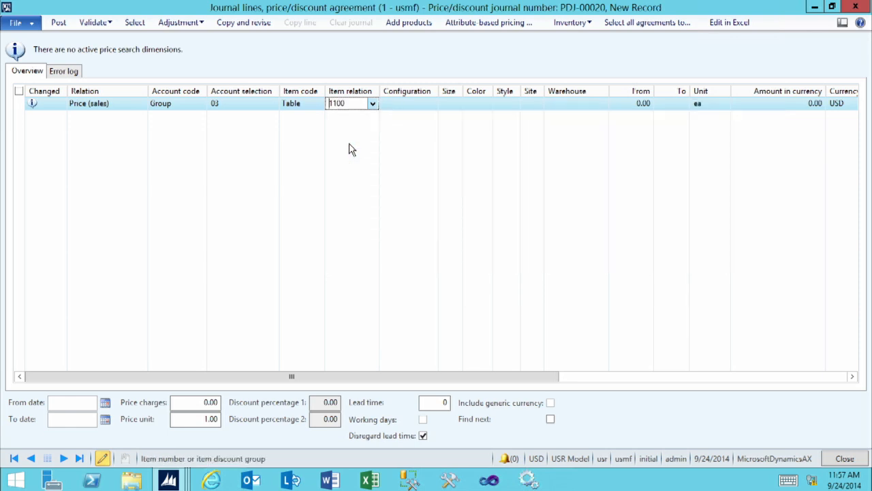
left_click(414, 109)
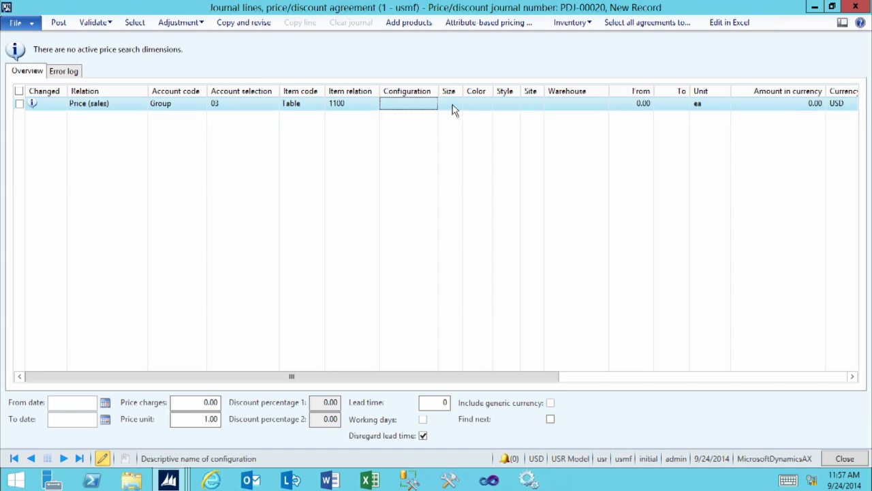
left_click(501, 109)
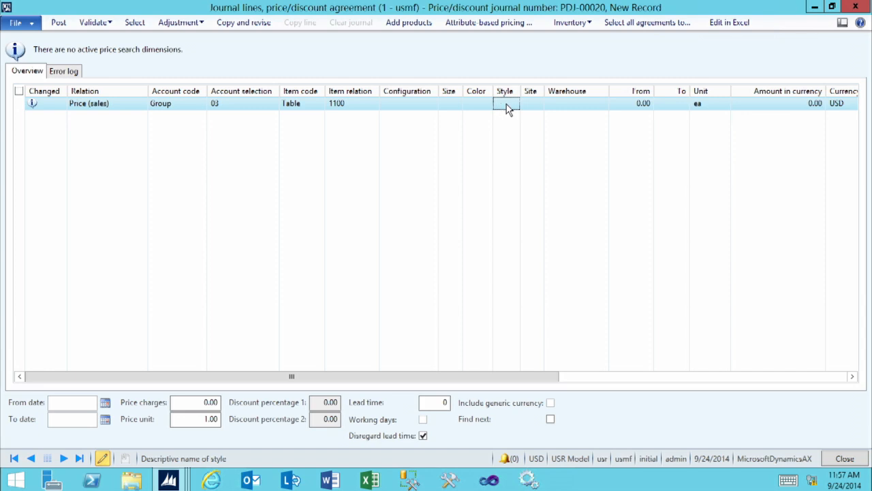
Set the journal line's From quantity to 1 and its amount in currency to 19.99
left_click(527, 104)
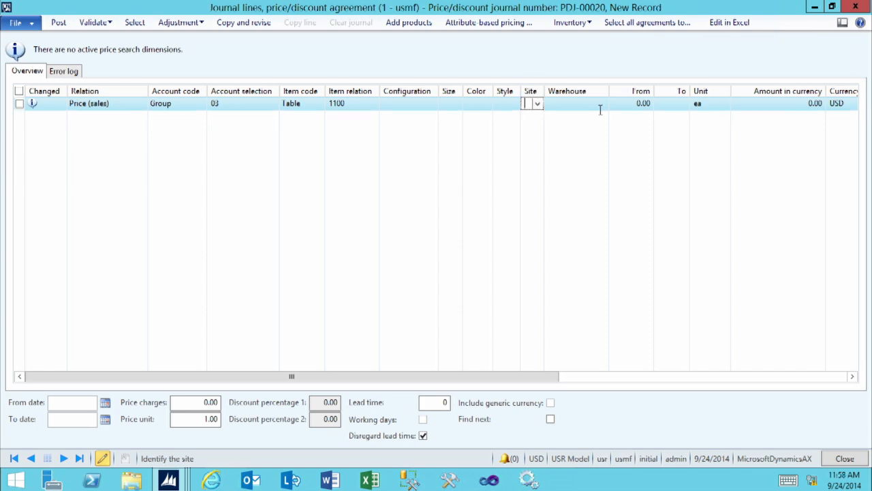
left_click(629, 103)
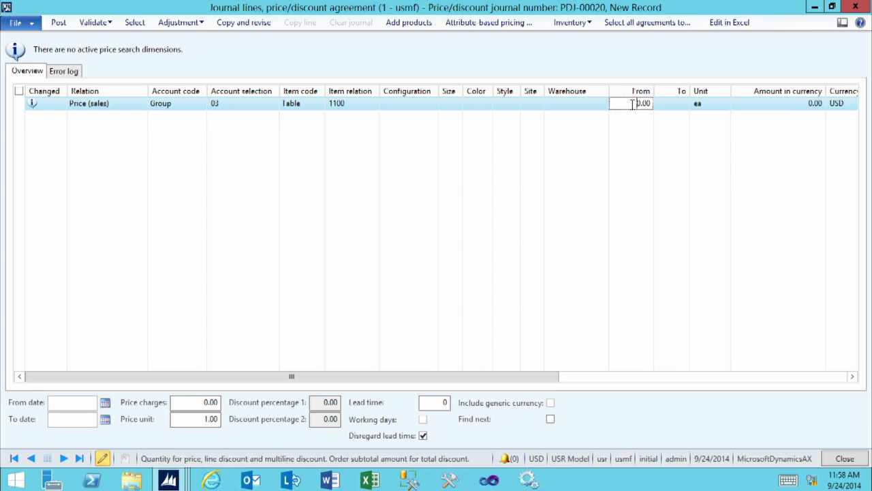
type("1")
key("Tab")
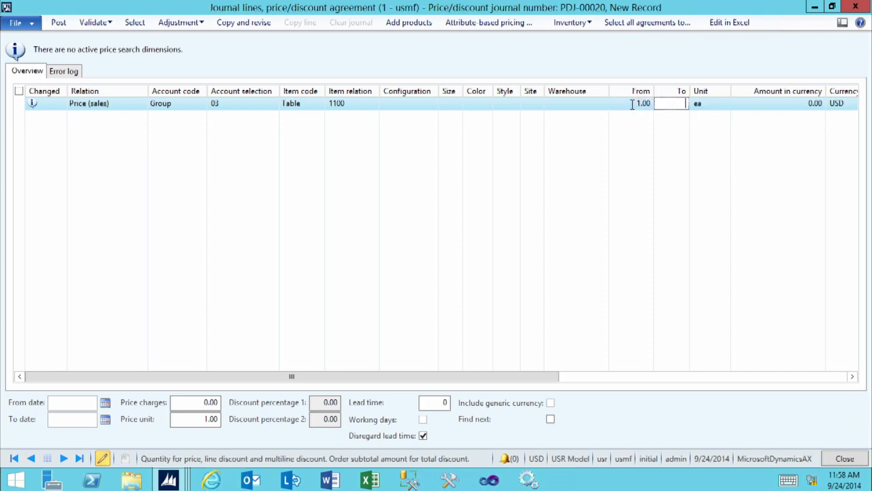
left_click(821, 103)
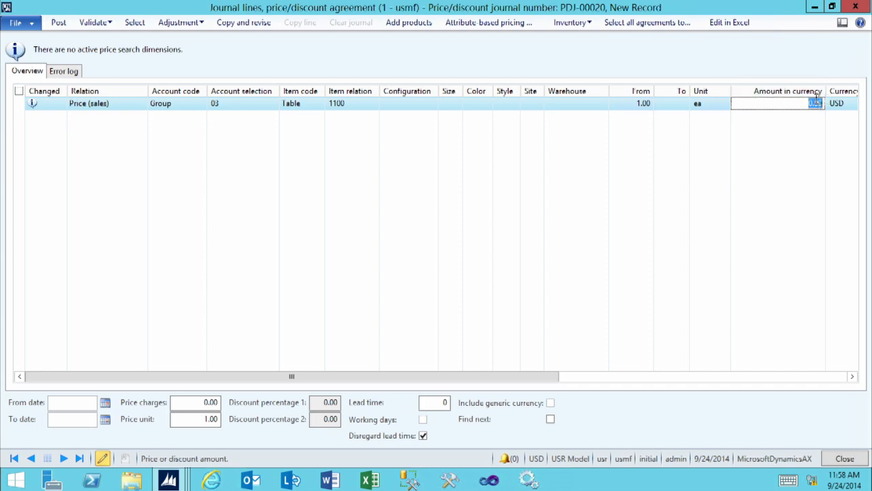
type("19.99")
key("Tab")
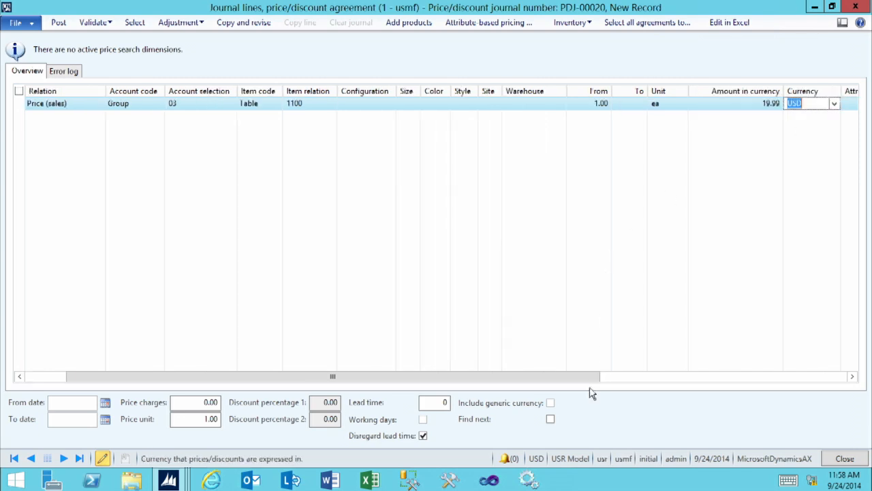
left_click_drag(593, 379, 621, 378)
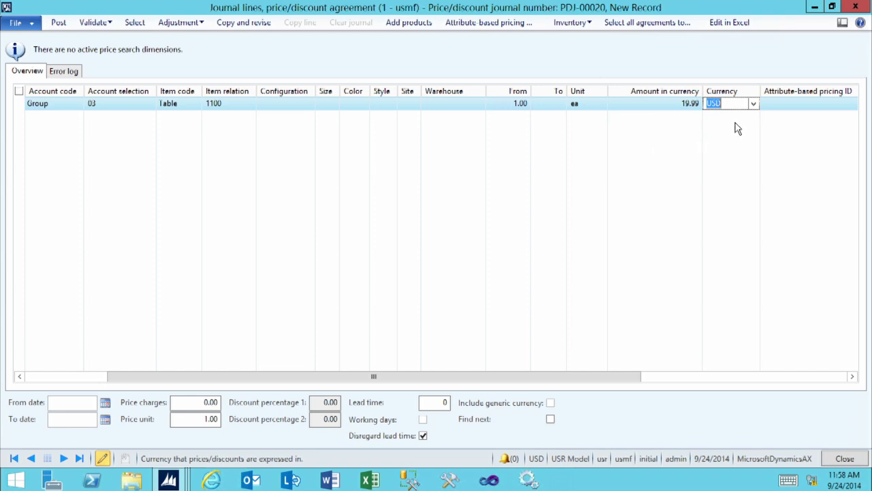
Make the price valid from 10/1/2014 to 10/31/2014
left_click(60, 402)
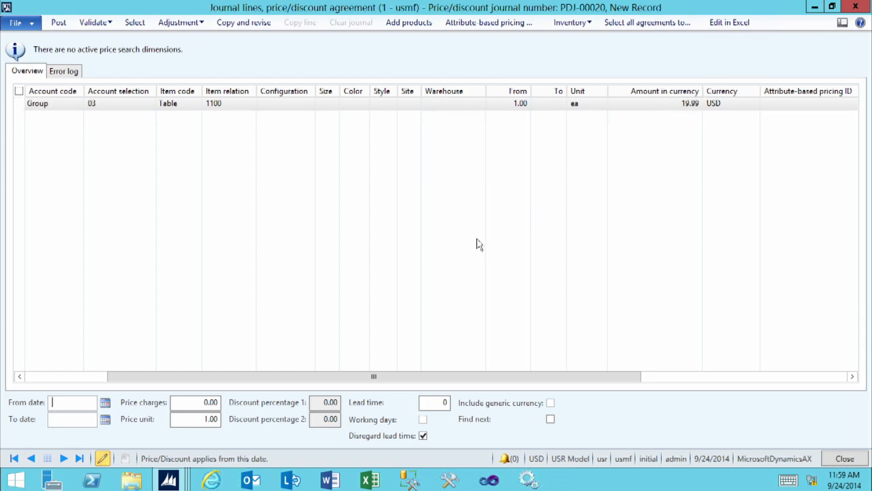
left_click(106, 402)
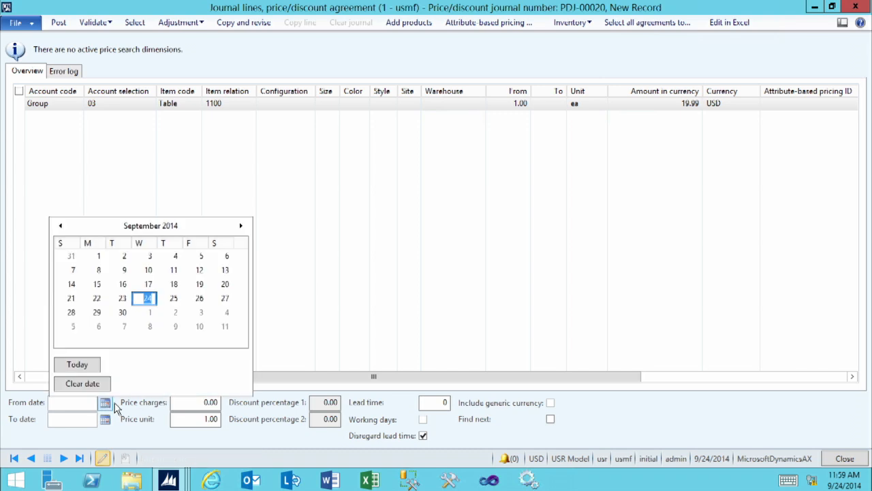
left_click(150, 312)
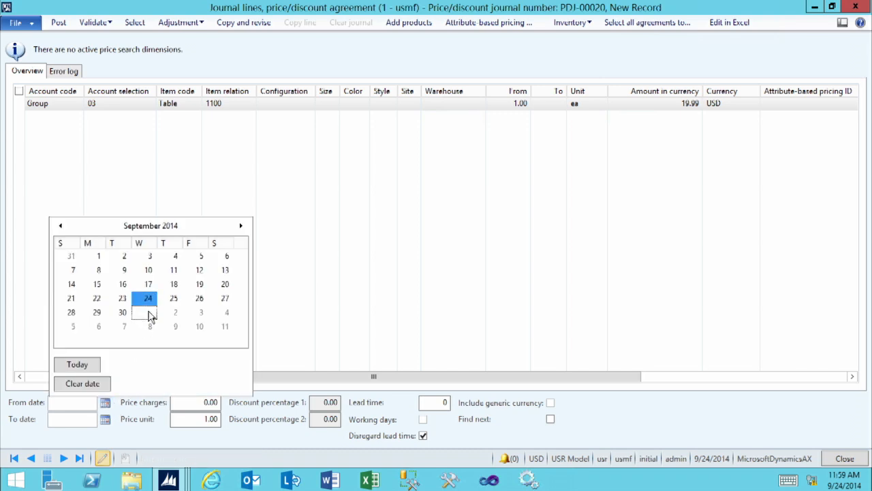
left_click(106, 419)
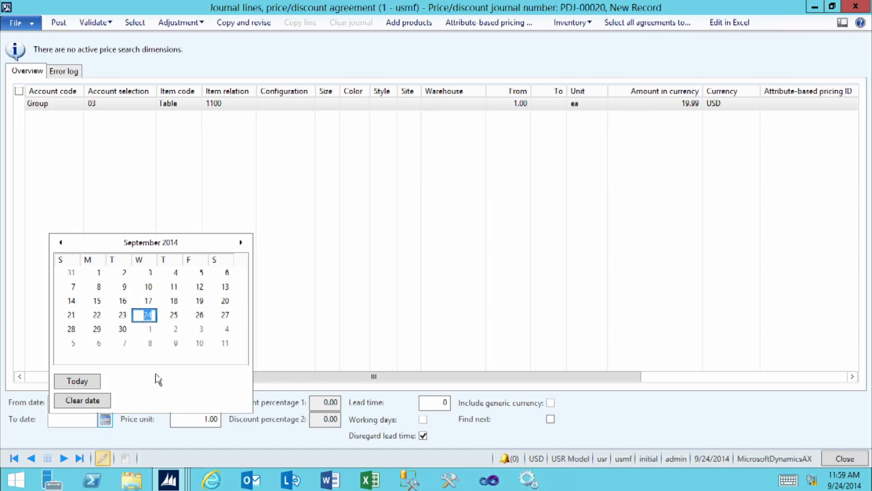
left_click(241, 243)
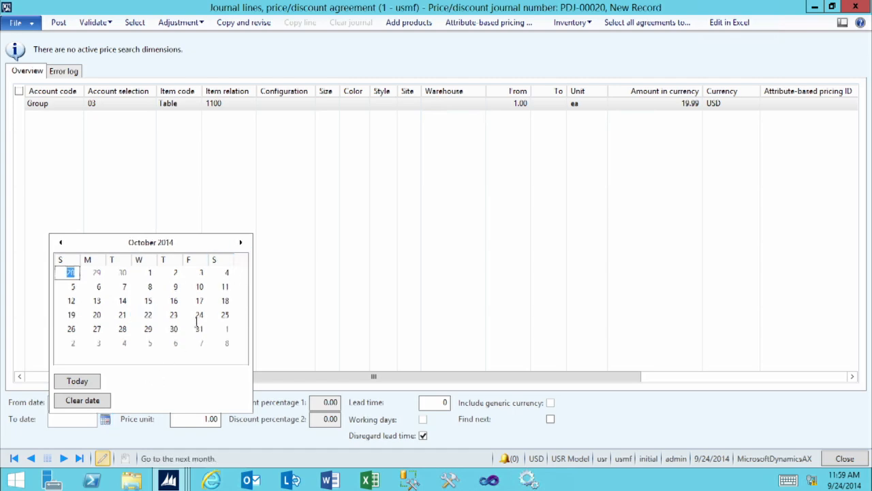
left_click(199, 328)
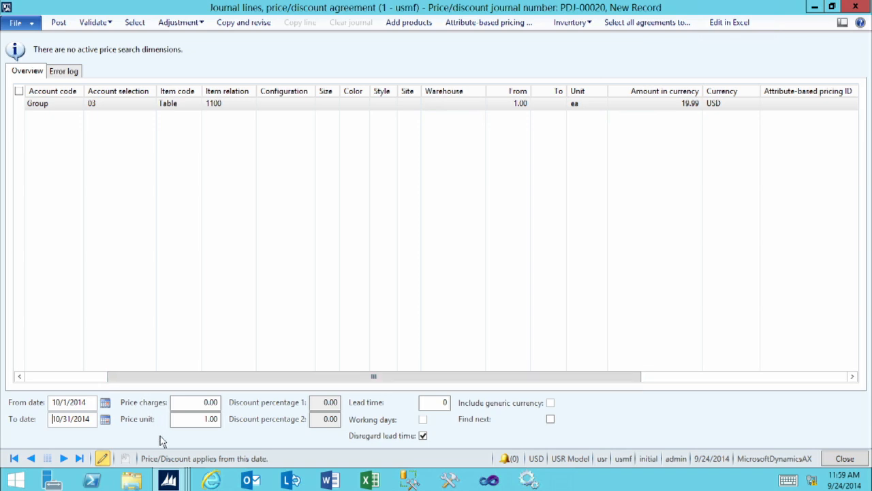
left_click(192, 402)
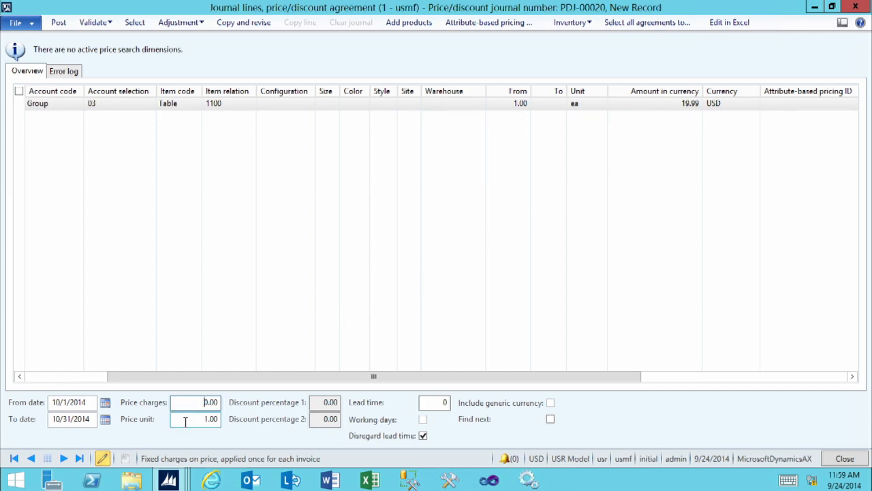
left_click(438, 403)
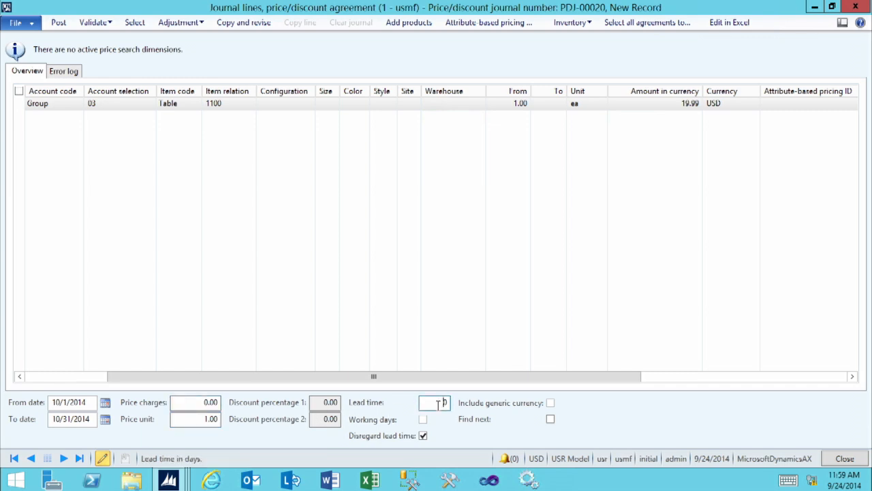
left_click(422, 435)
left_click(423, 436)
Validate all lines of the price/discount journal without batch processing, and dismiss the resulting log
left_click(101, 27)
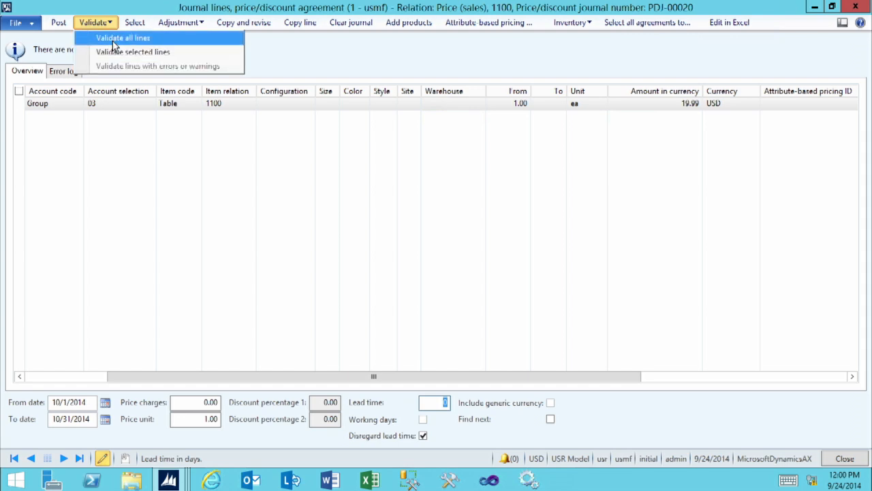
left_click(120, 41)
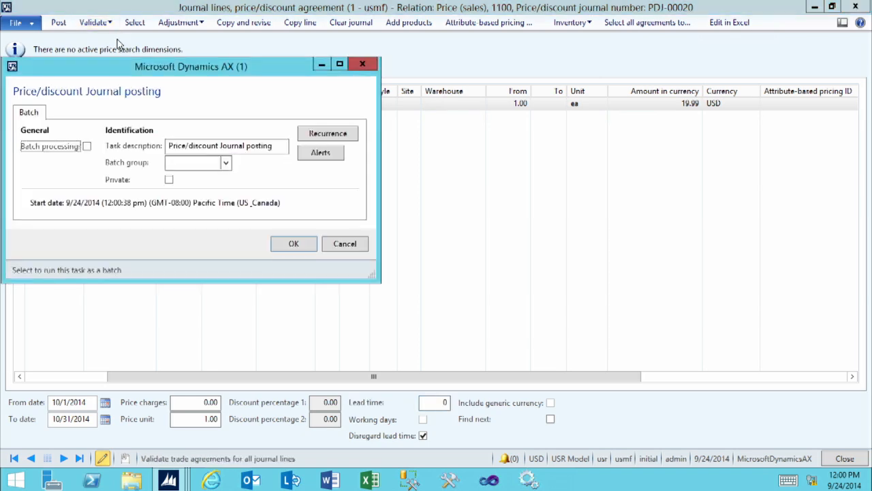
left_click(294, 243)
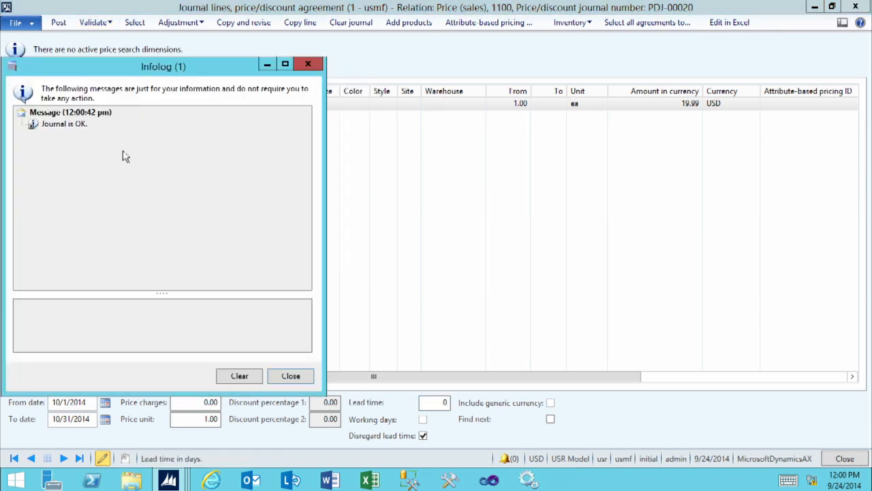
left_click(67, 125)
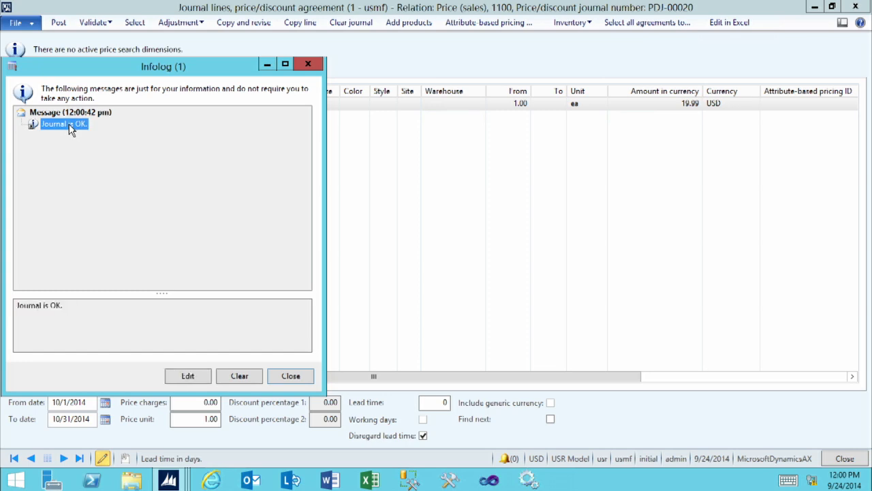
left_click(290, 376)
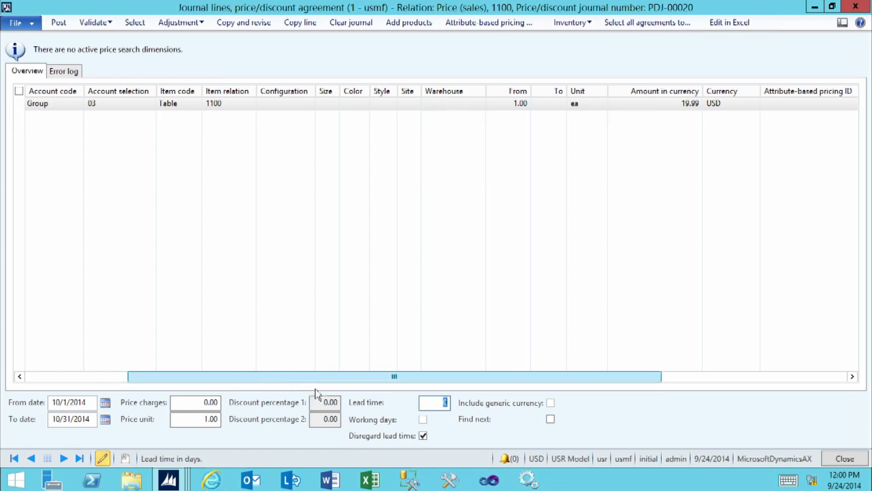
Start selecting existing trade agreements for the journal, filtering by the Prices relation and the currency USD
left_click_drag(315, 394, 501, 393)
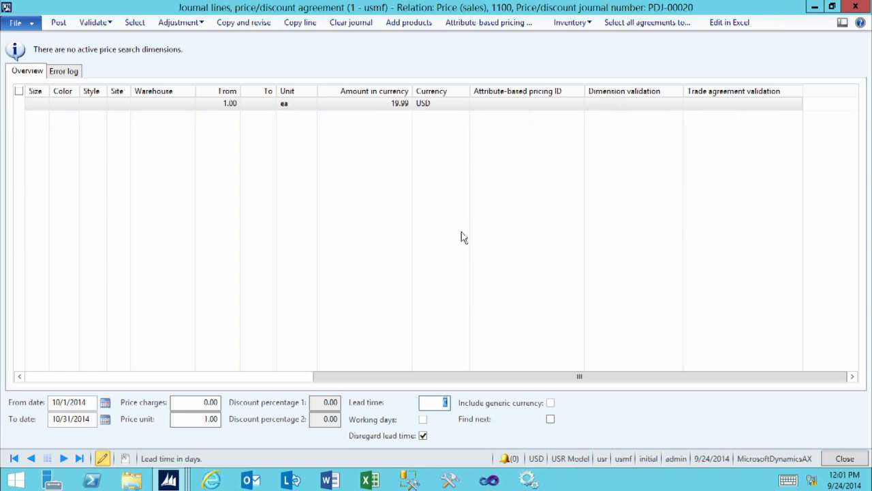
left_click(171, 376)
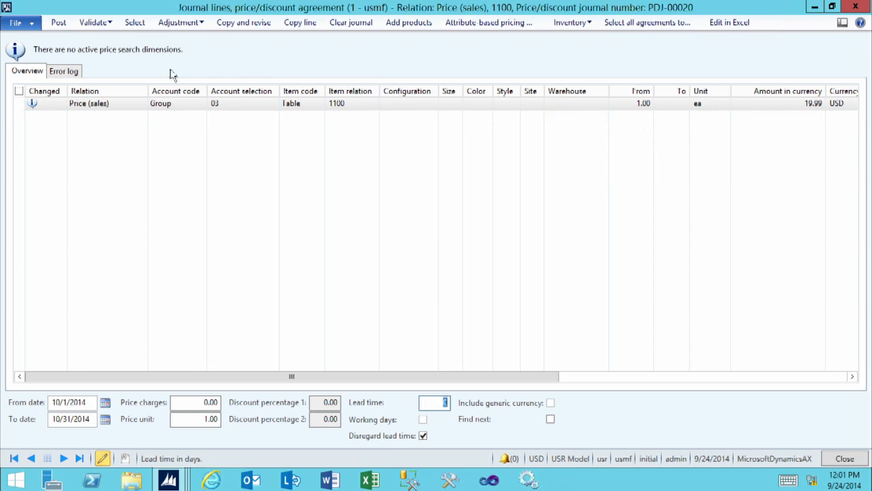
left_click(134, 23)
left_click_drag(141, 59, 302, 35)
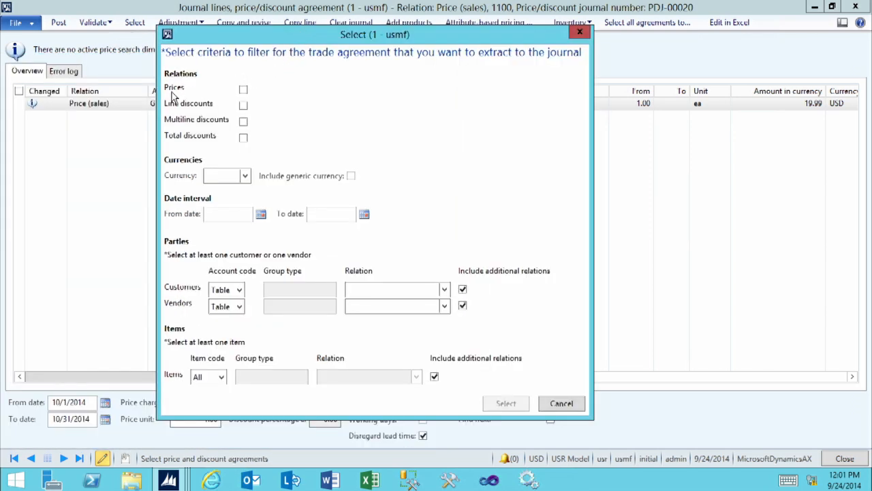
left_click(243, 89)
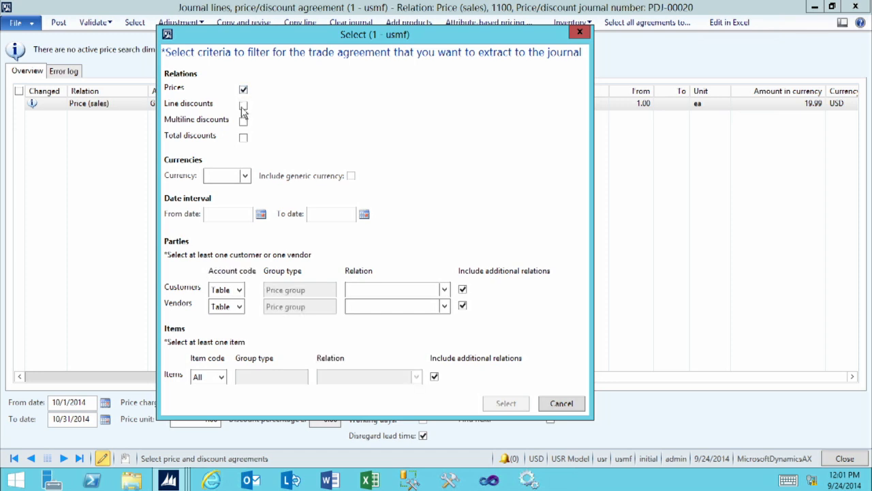
left_click(228, 175)
type("USD")
key("Tab")
Set the account code to All for both customers and vendors, with additional relations included for both
left_click(239, 289)
left_click(218, 328)
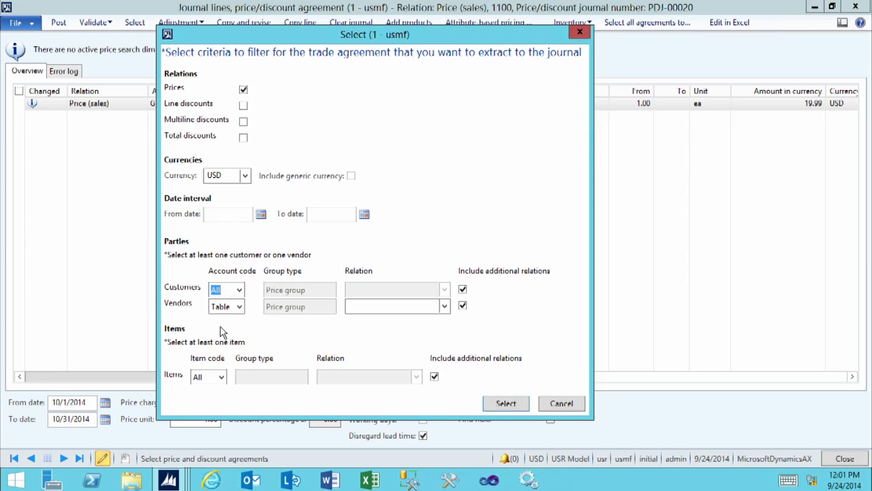
left_click(239, 307)
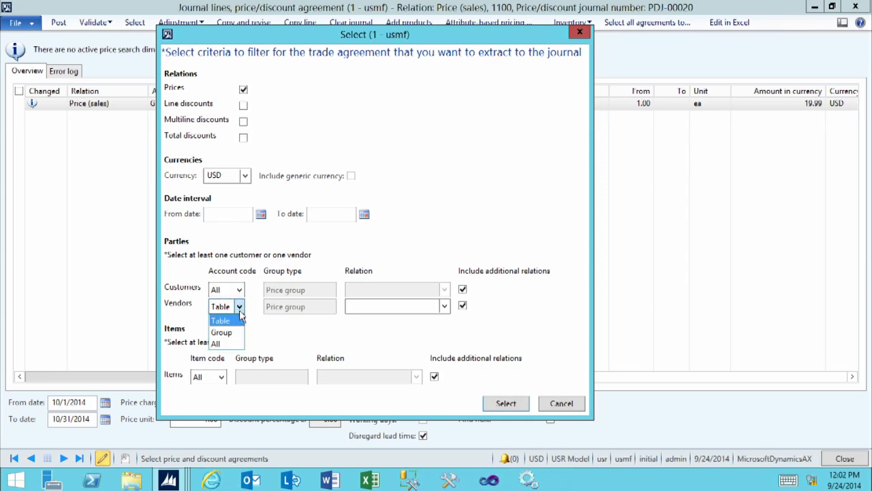
left_click(218, 343)
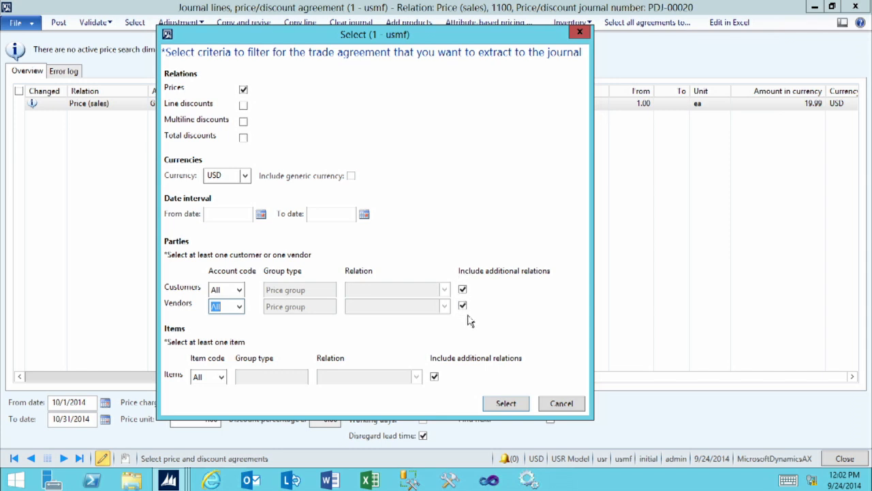
left_click(462, 290)
left_click(461, 289)
Extract the matching agreements for all items into the journal, keeping the lines it already contains
left_click(221, 379)
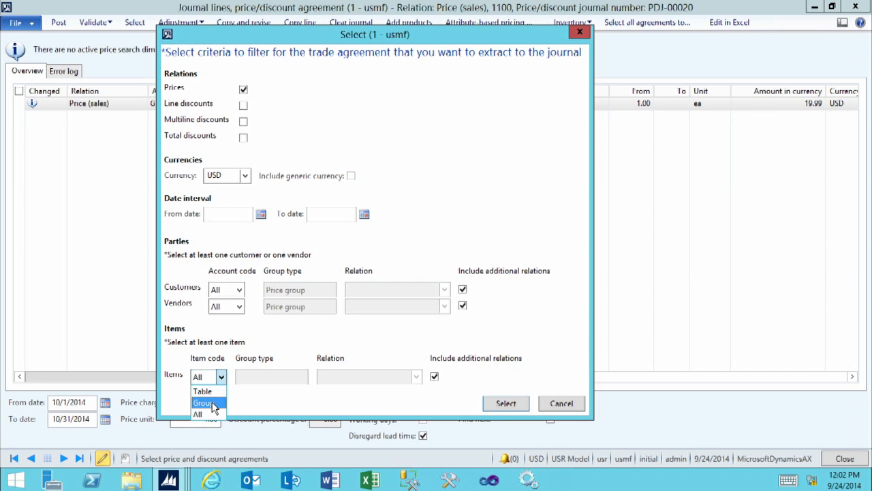
left_click(284, 403)
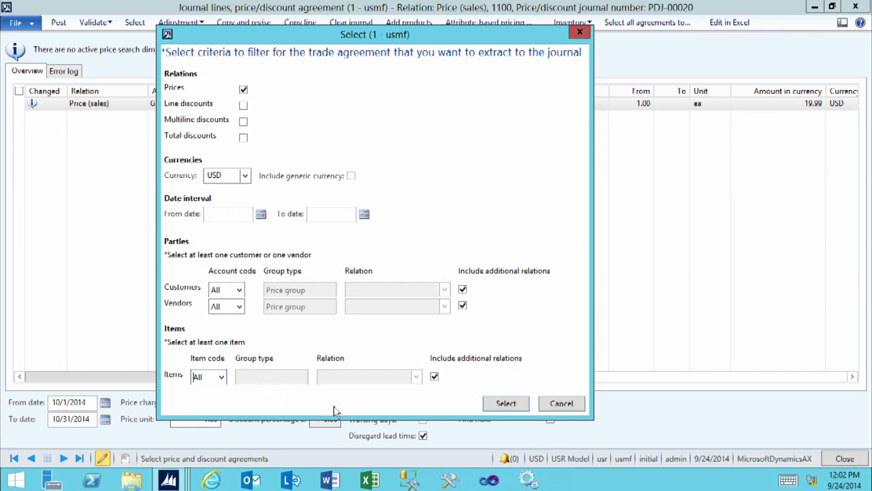
left_click(507, 403)
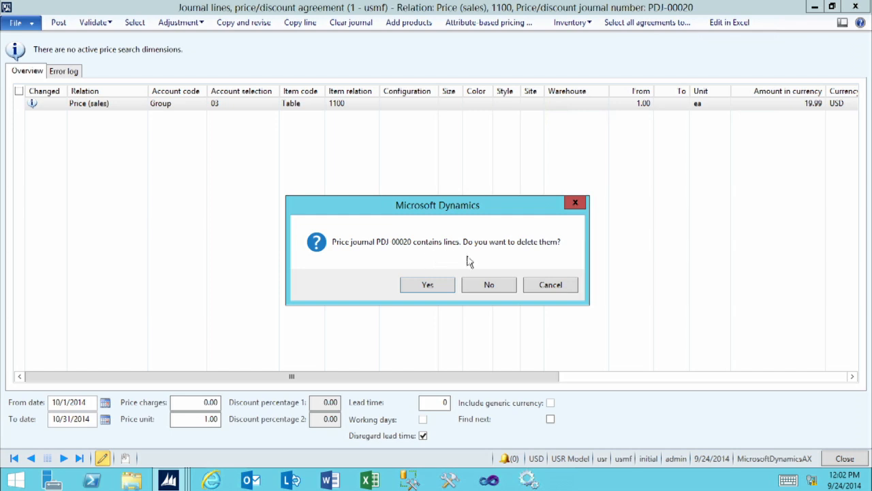
left_click(500, 289)
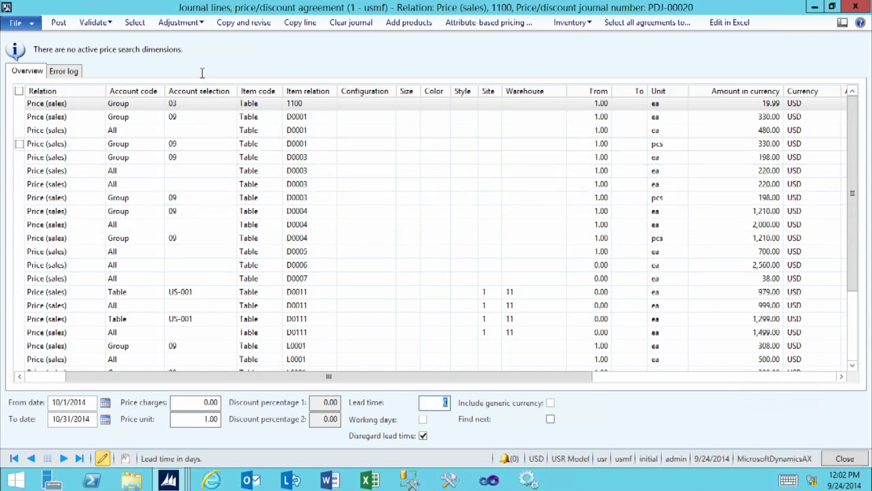
Start a price adjustment for the journal lines, using Default sales price as the price basis
left_click(741, 117)
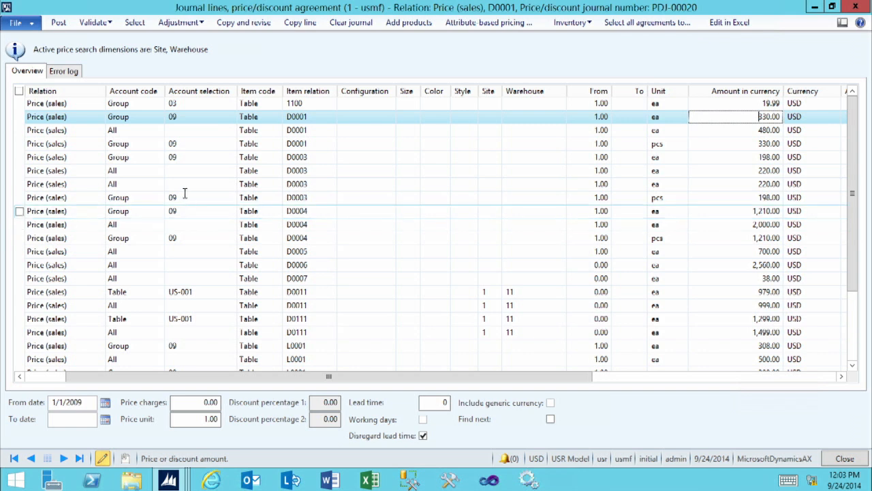
left_click(181, 24)
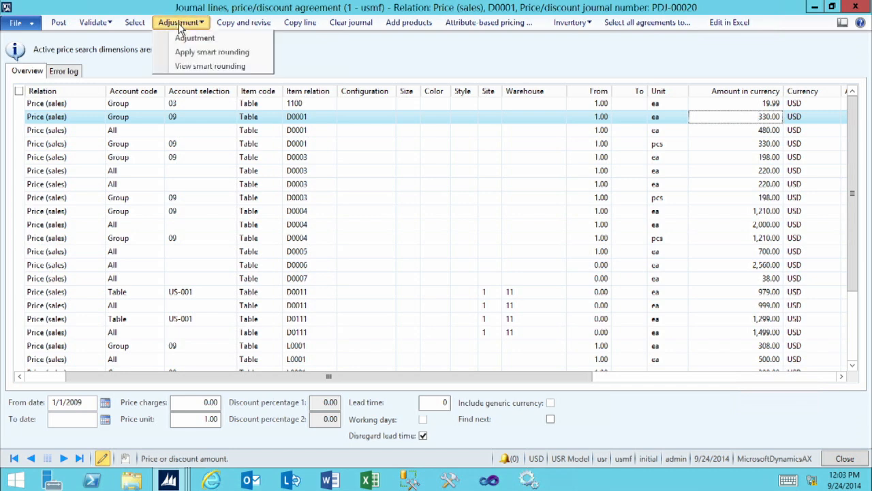
left_click(179, 40)
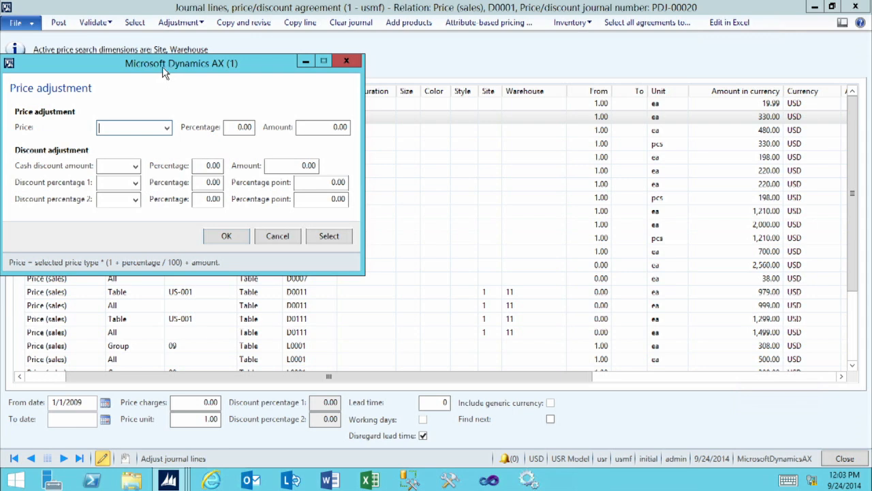
left_click_drag(170, 70, 358, 84)
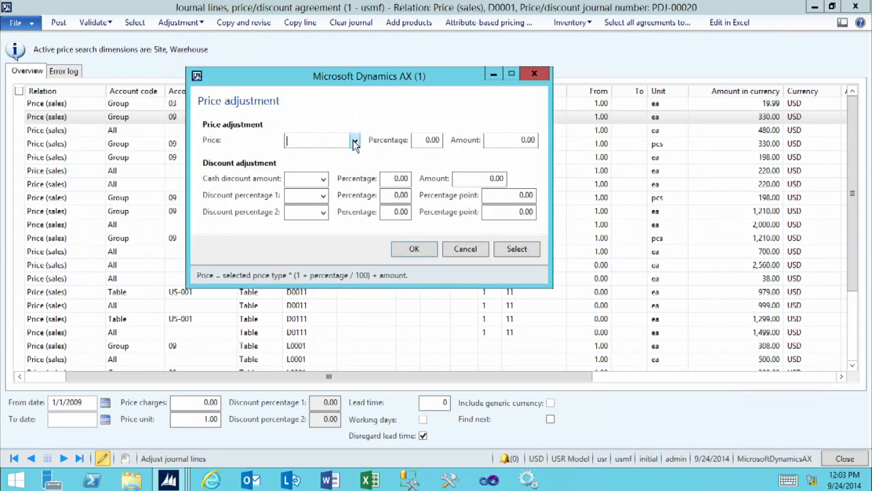
left_click(354, 141)
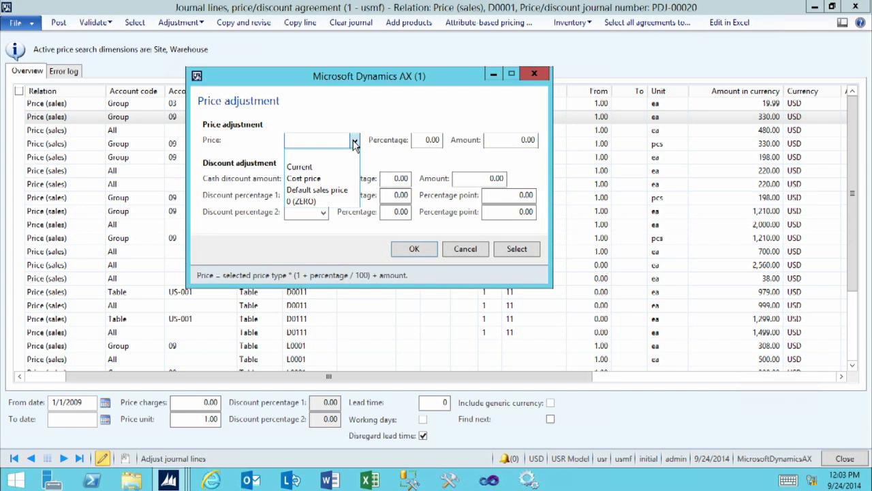
left_click(325, 191)
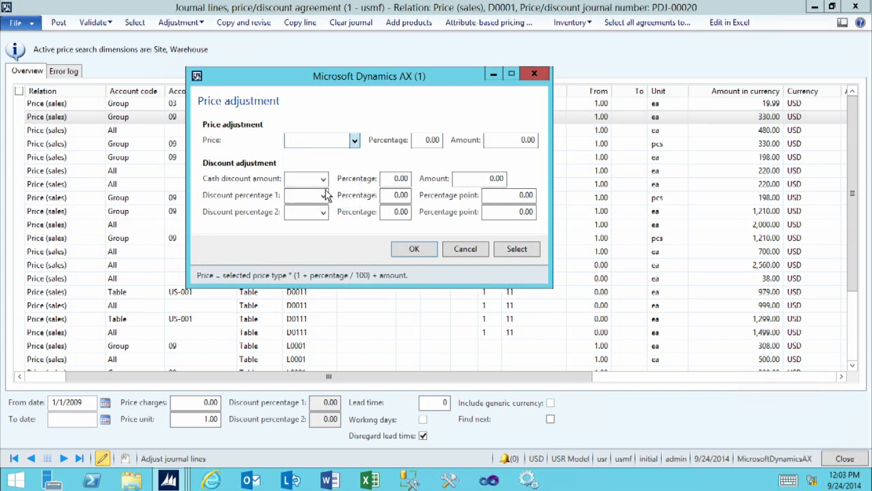
Try to apply the price adjustment with a percentage of 2, and check and dismiss the message log
left_click(419, 140)
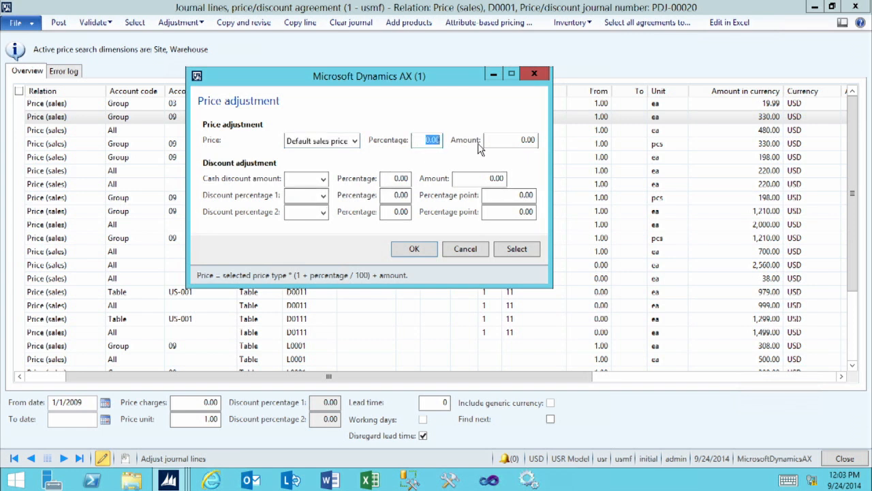
type("2")
key("Tab")
left_click(418, 140)
left_click(413, 249)
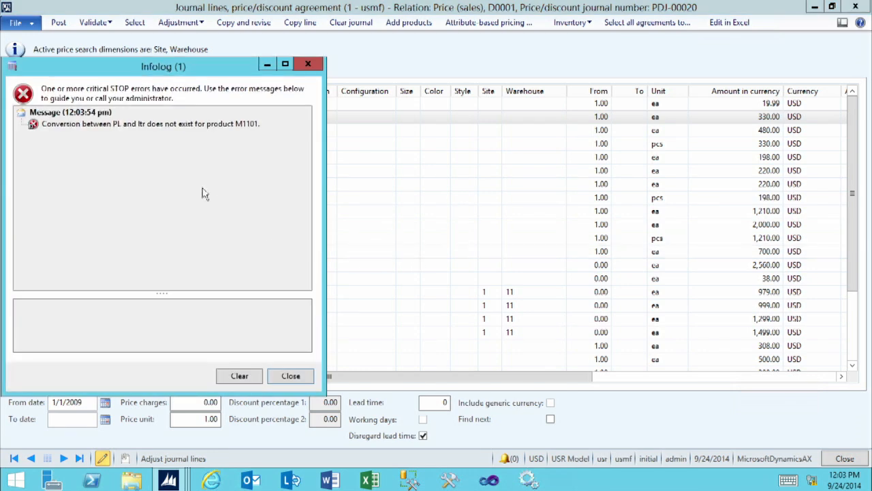
left_click(119, 128)
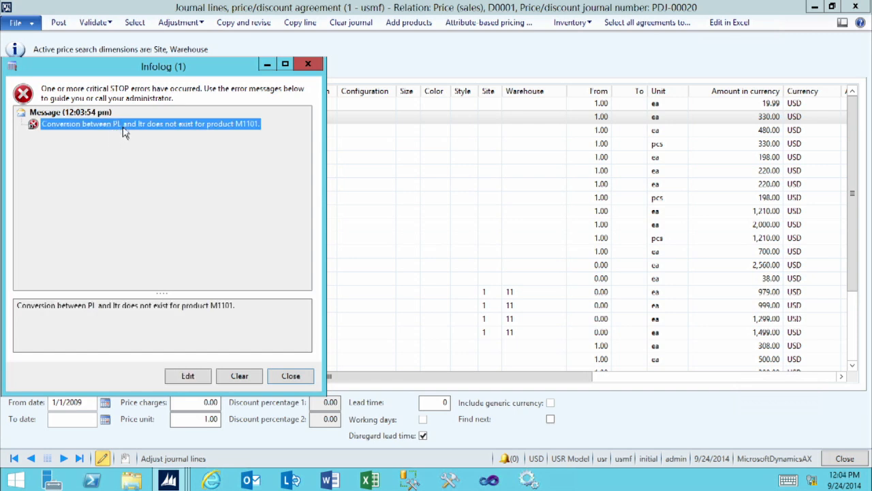
left_click(291, 379)
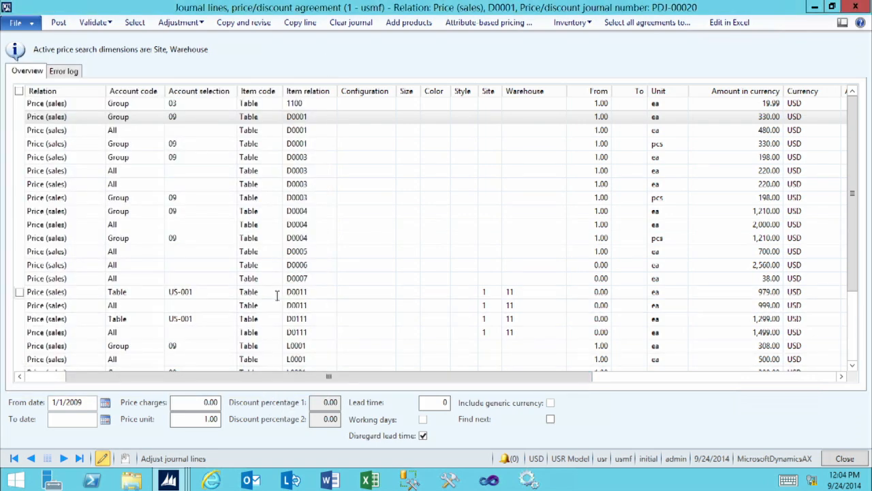
Delete the purchase price journal line for item M0011
left_click(278, 293)
scroll(277, 294, "down", 2)
scroll(277, 294, "down", 1)
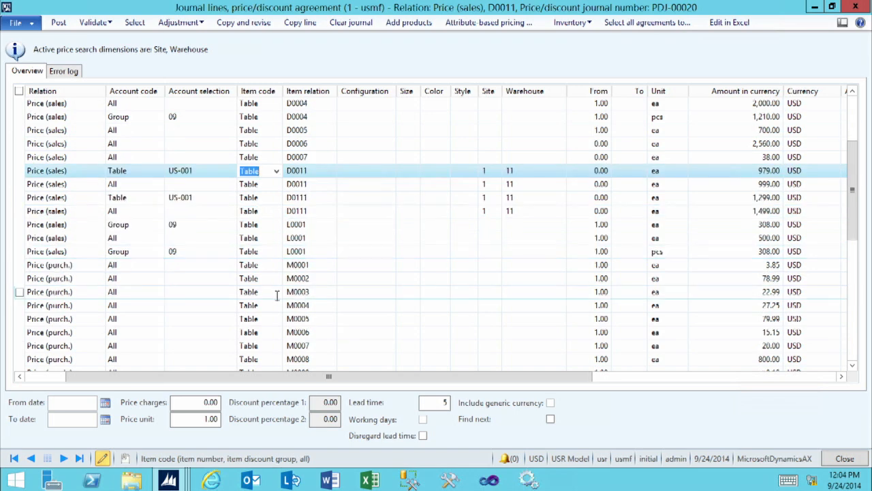
scroll(275, 313, "down", 1)
scroll(275, 322, "down", 1)
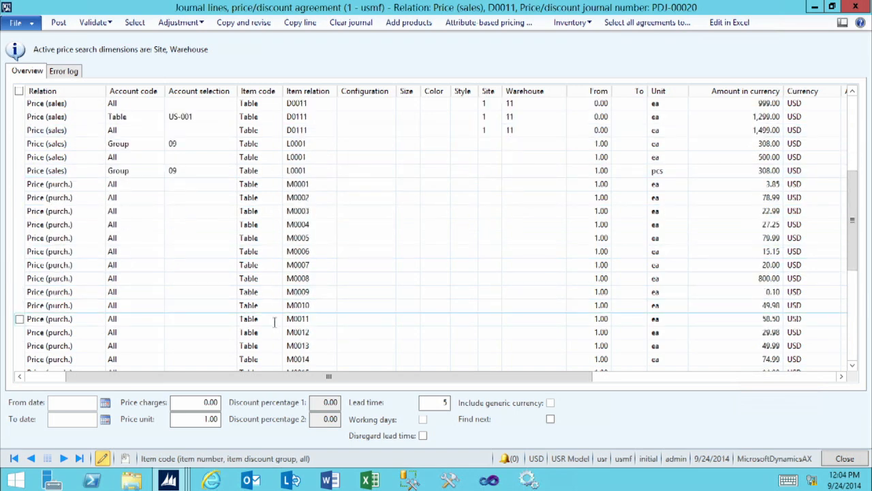
left_click(274, 324)
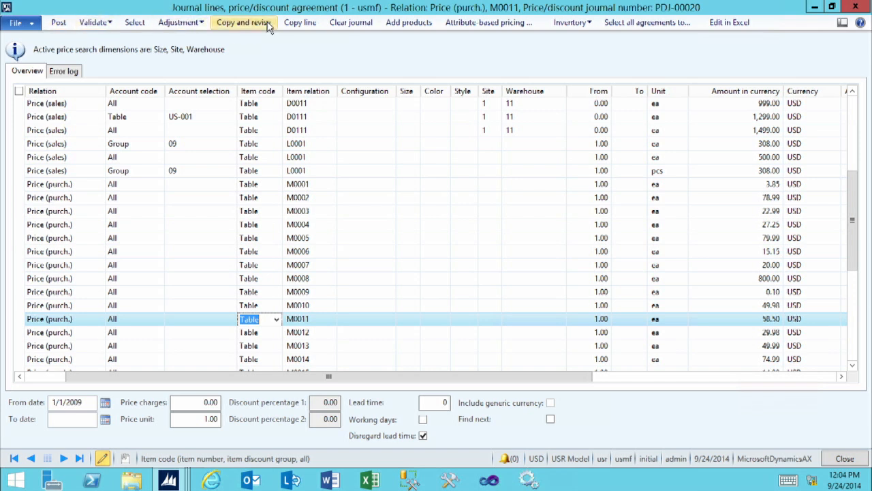
key("alt+F9")
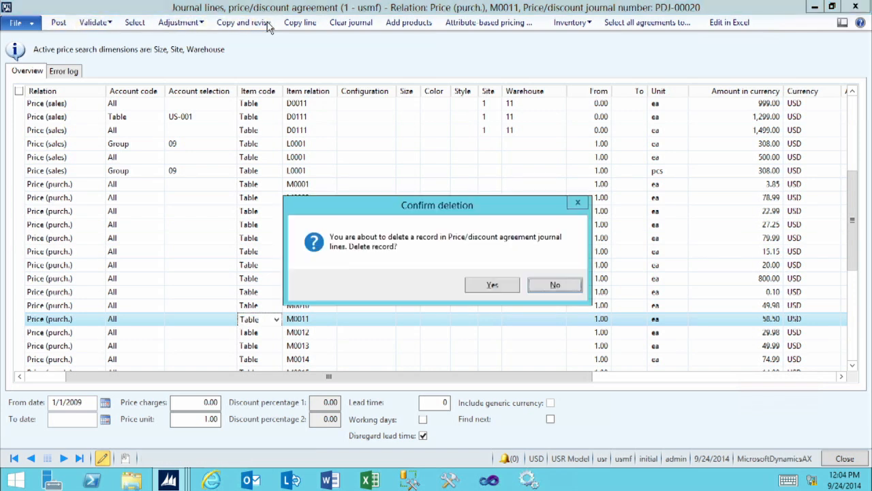
left_click(492, 285)
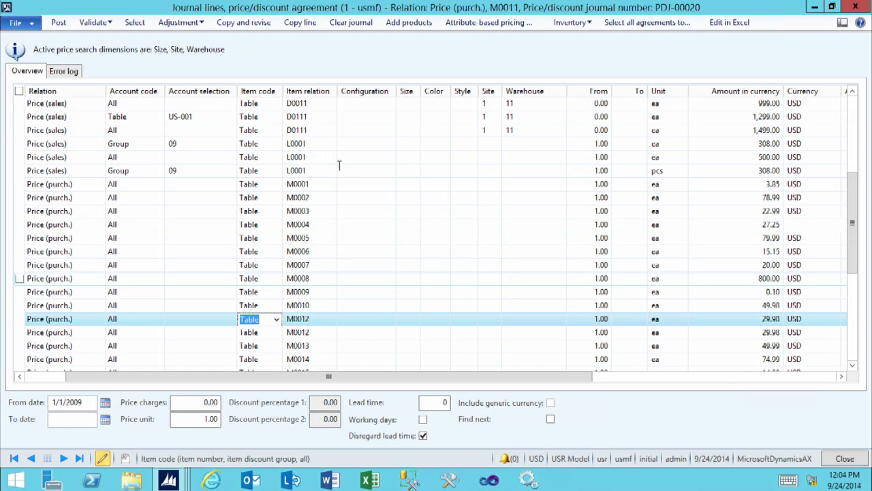
Try again to adjust the journal line prices to the default sales price plus 2 percent, and dismiss the message log
left_click(181, 24)
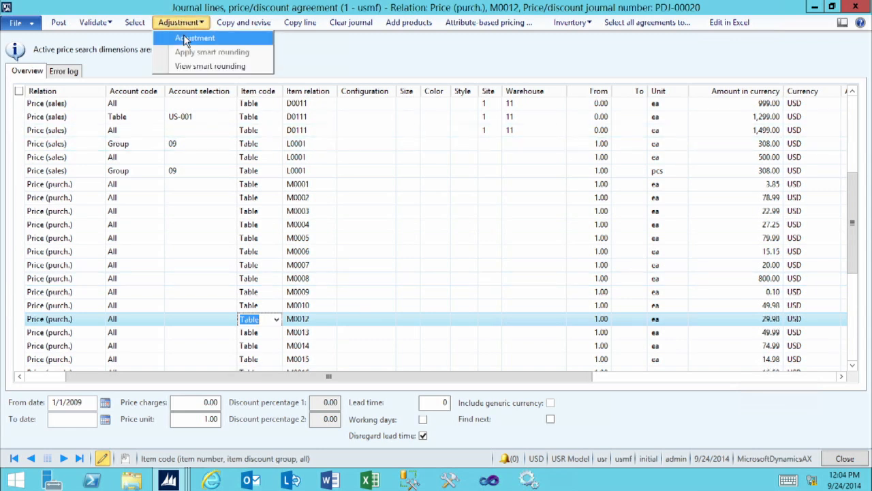
left_click(192, 38)
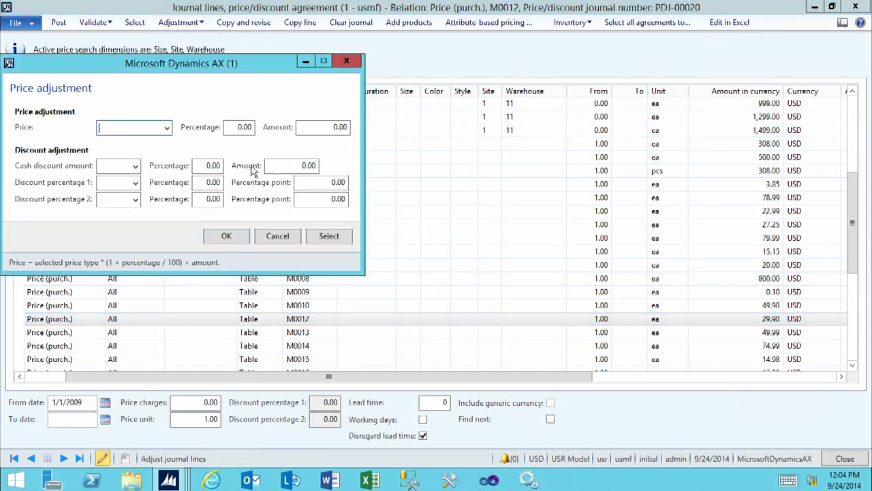
left_click(166, 128)
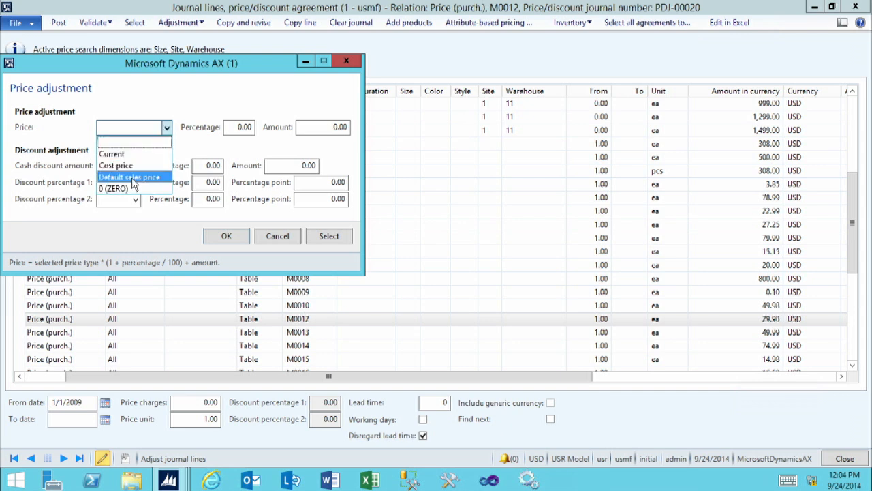
left_click(133, 179)
left_click(233, 127)
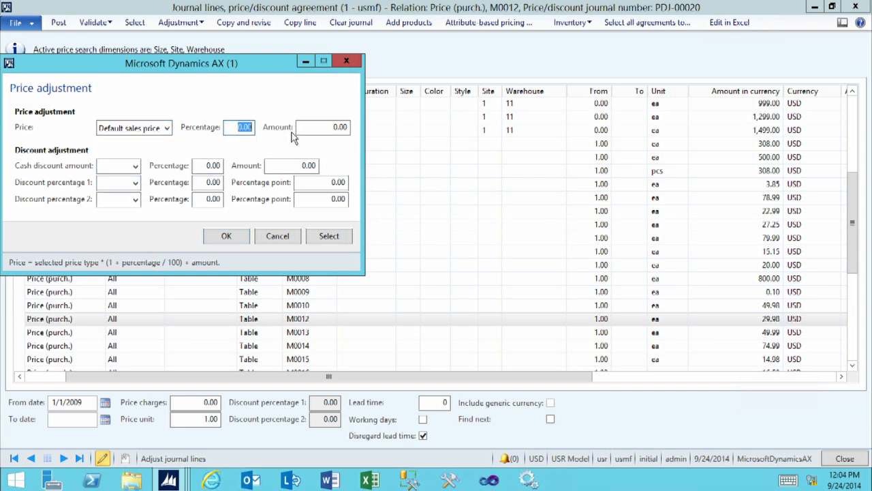
type("2")
left_click(328, 126)
left_click(227, 236)
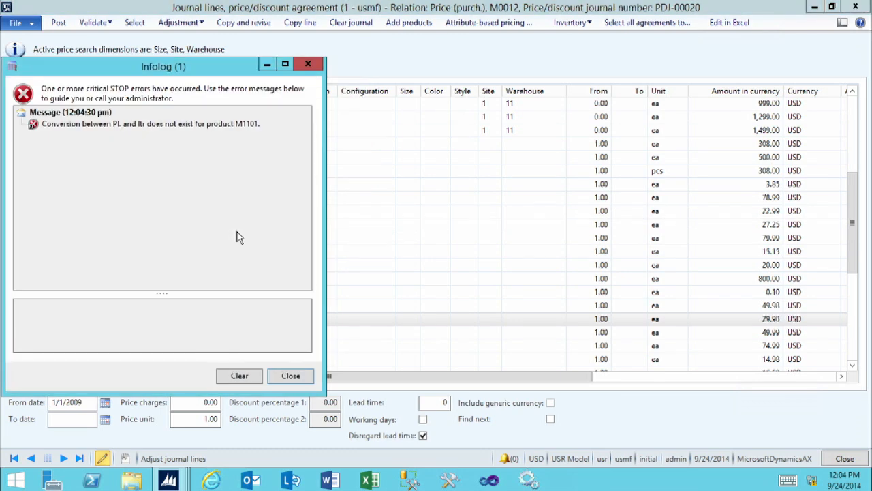
left_click(290, 376)
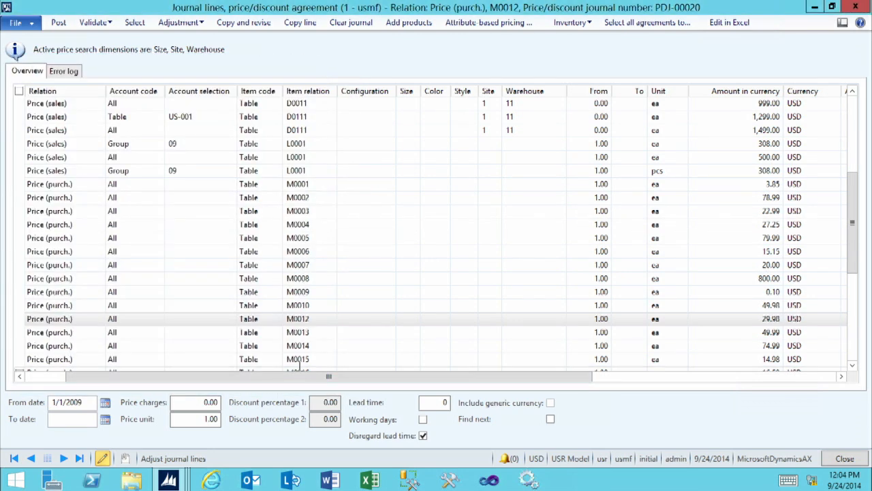
left_click(314, 318)
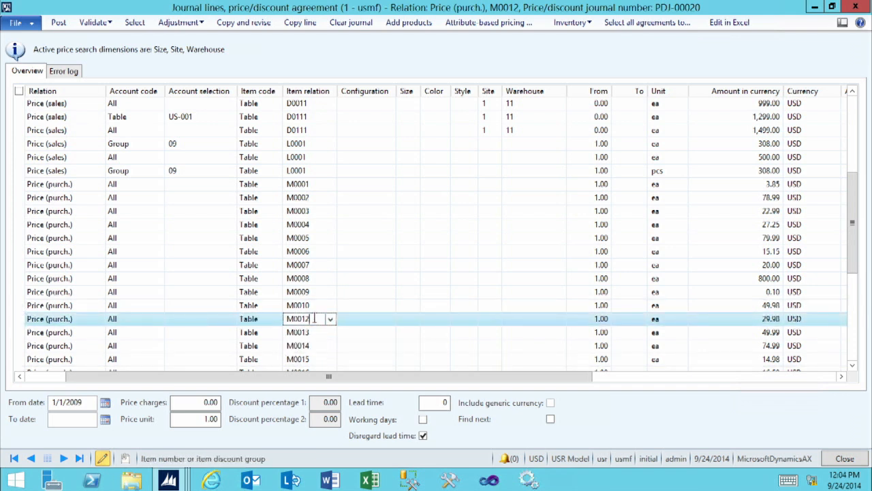